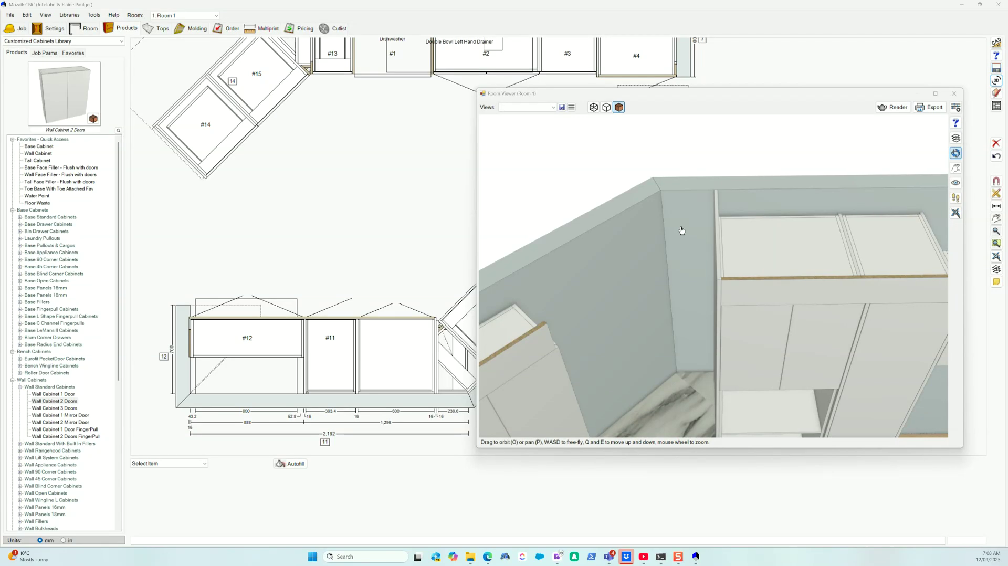
Examine the 3D room view around the corner gap between the angled wall cabinets and the tall cabinets
scroll(605, 224, down, 5)
drag(741, 288, 659, 192)
scroll(658, 192, up, 4)
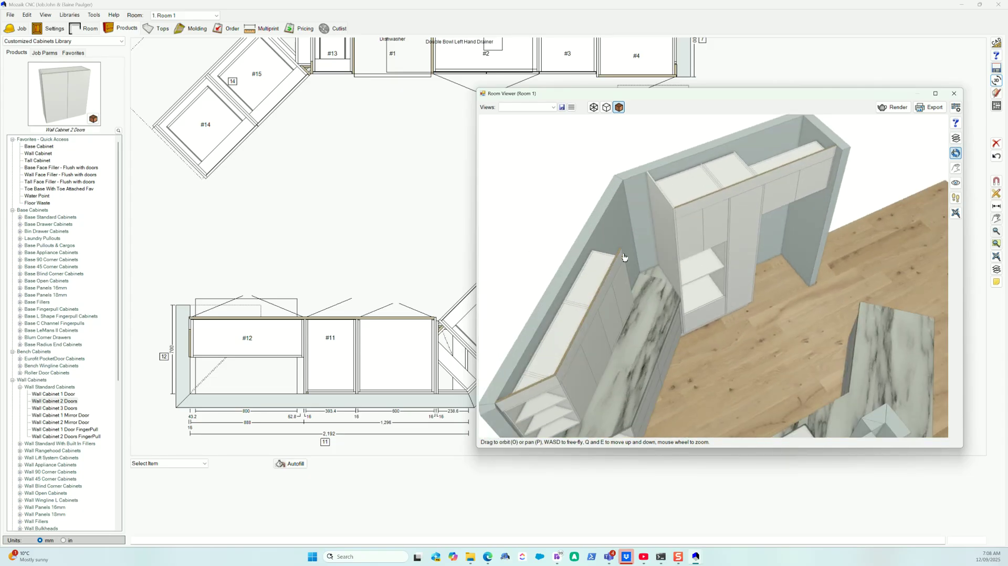
mouse_move(633, 230)
mouse_down()
mouse_move(656, 237)
mouse_move(609, 231)
mouse_move(630, 242)
mouse_move(619, 255)
mouse_move(625, 242)
mouse_up()
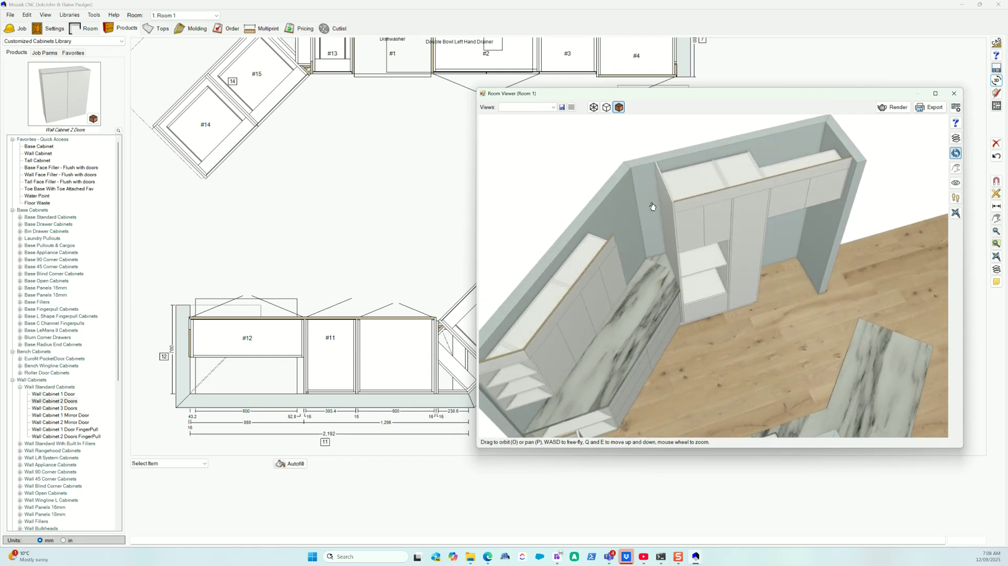
scroll(637, 225, up, 5)
drag(633, 175, 635, 234)
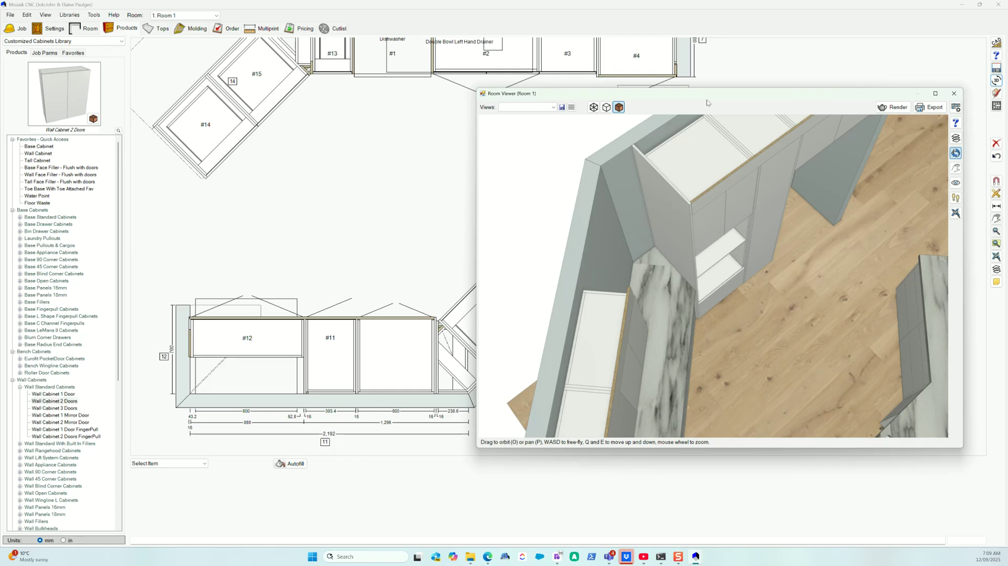
scroll(701, 278, up, 2)
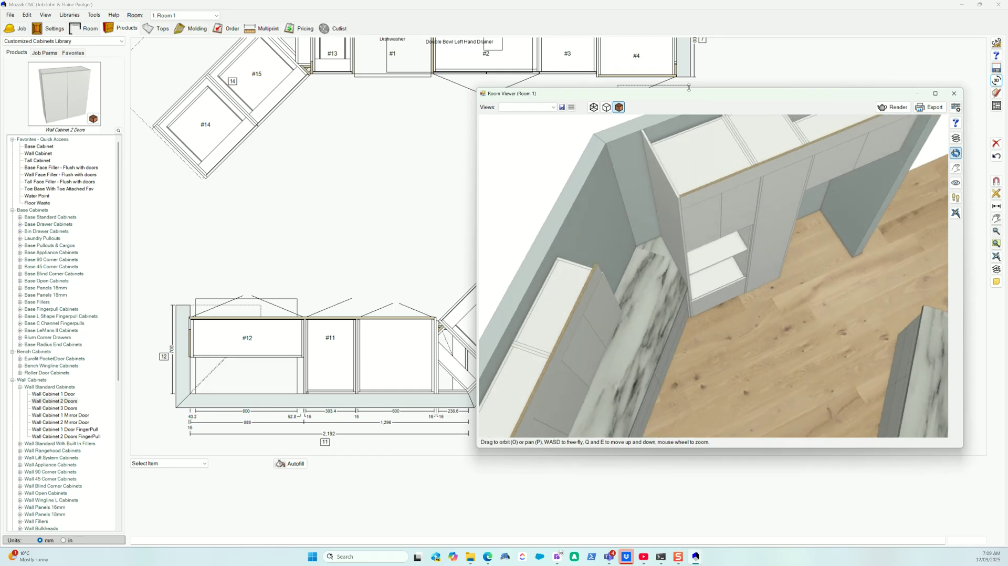
drag(690, 97, 694, 78)
drag(683, 256, 623, 239)
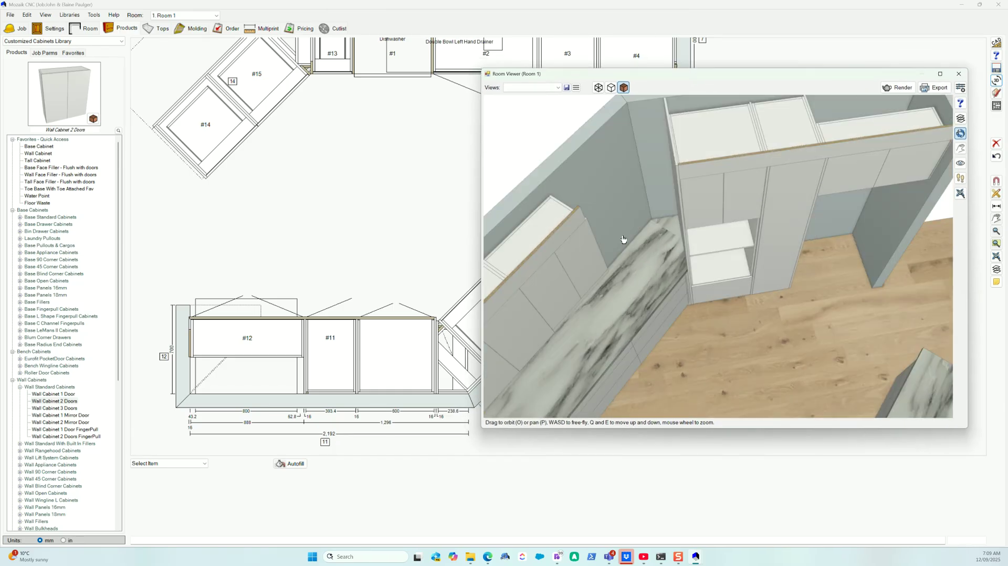
scroll(653, 304, up, 2)
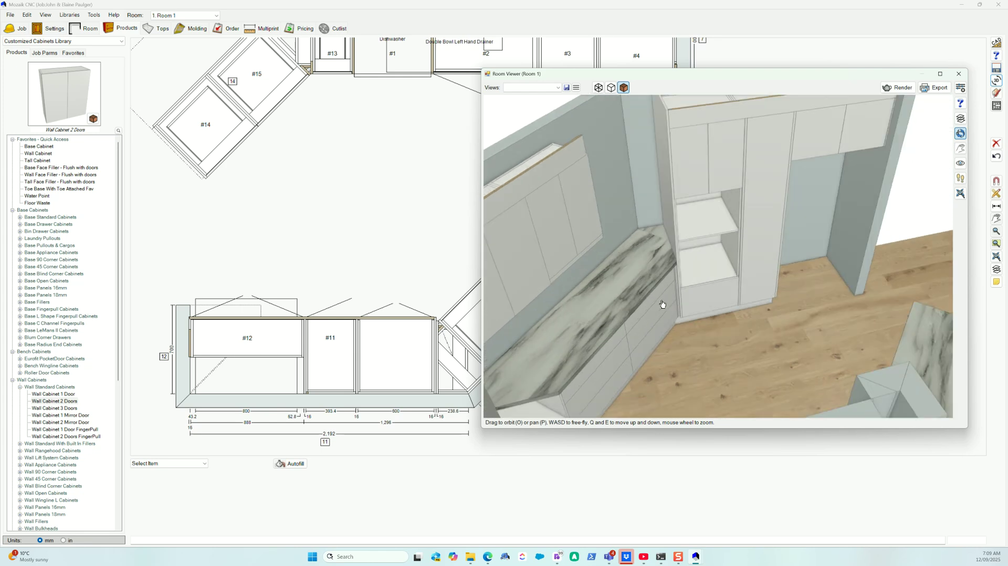
drag(663, 282, 577, 248)
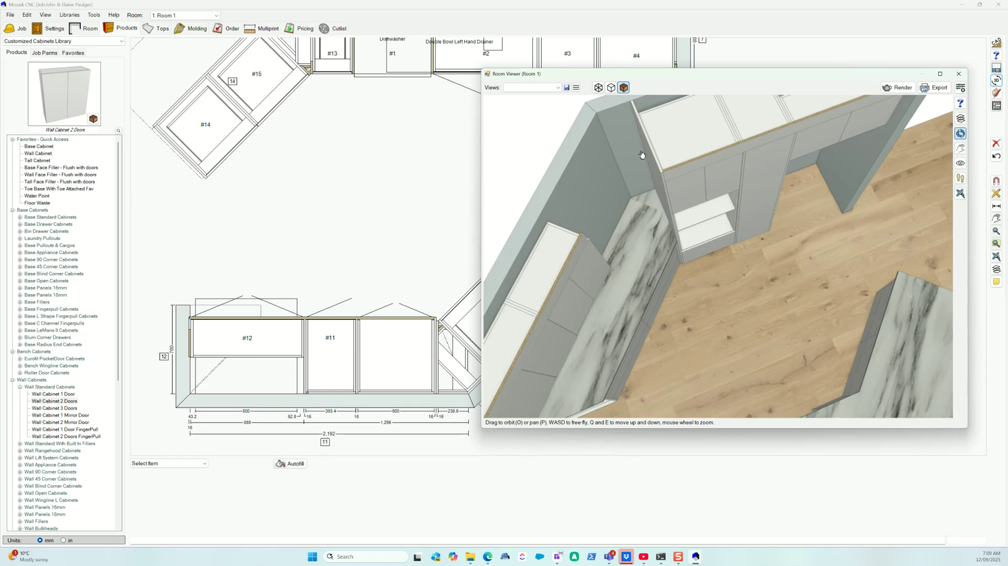
drag(619, 217, 611, 233)
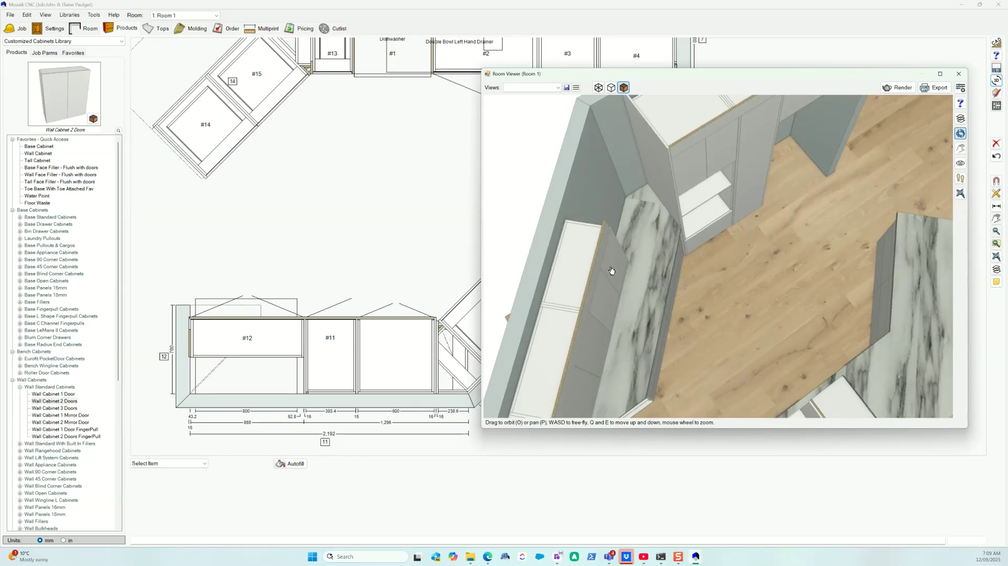
drag(663, 225, 644, 277)
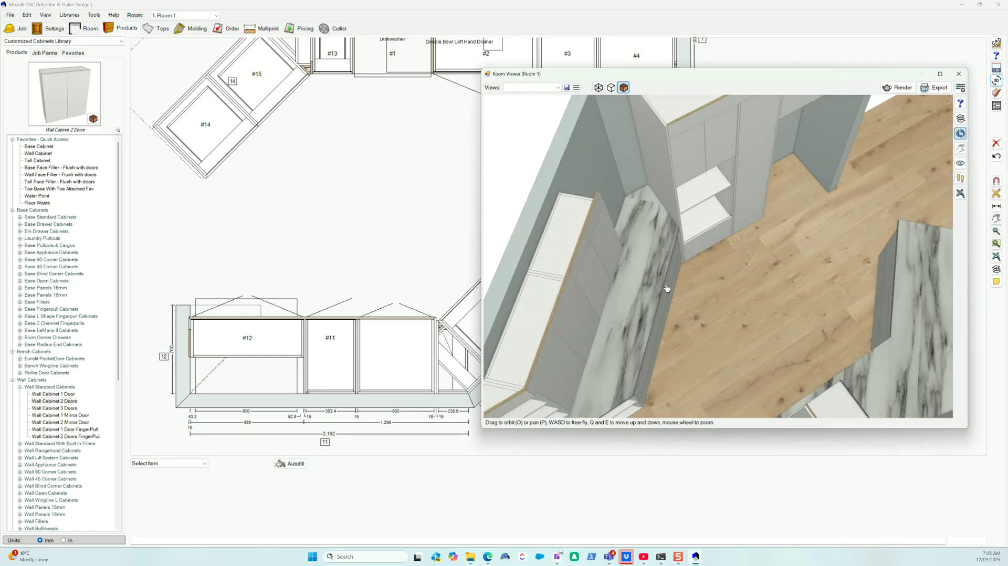
drag(654, 219, 693, 215)
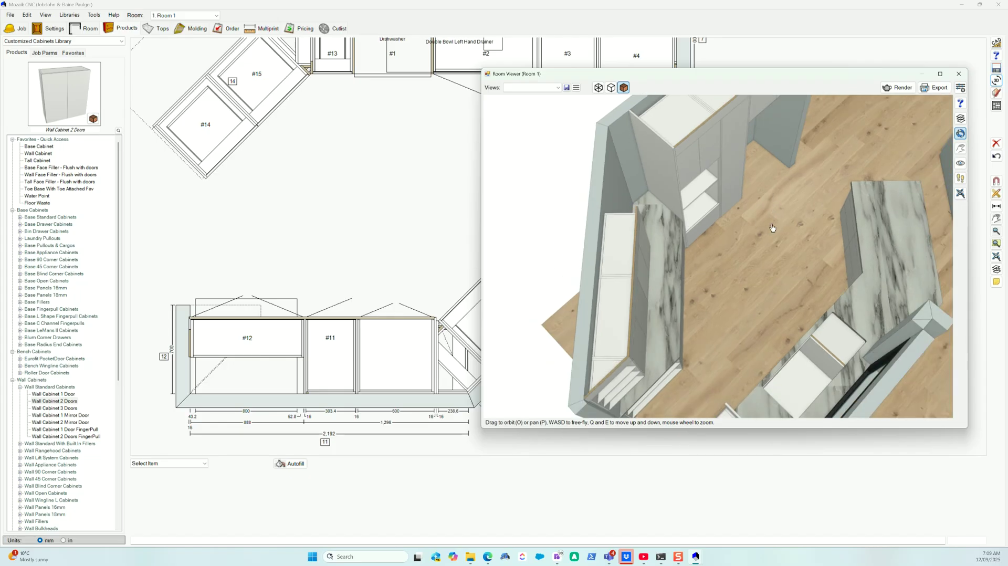
drag(815, 181, 976, 100)
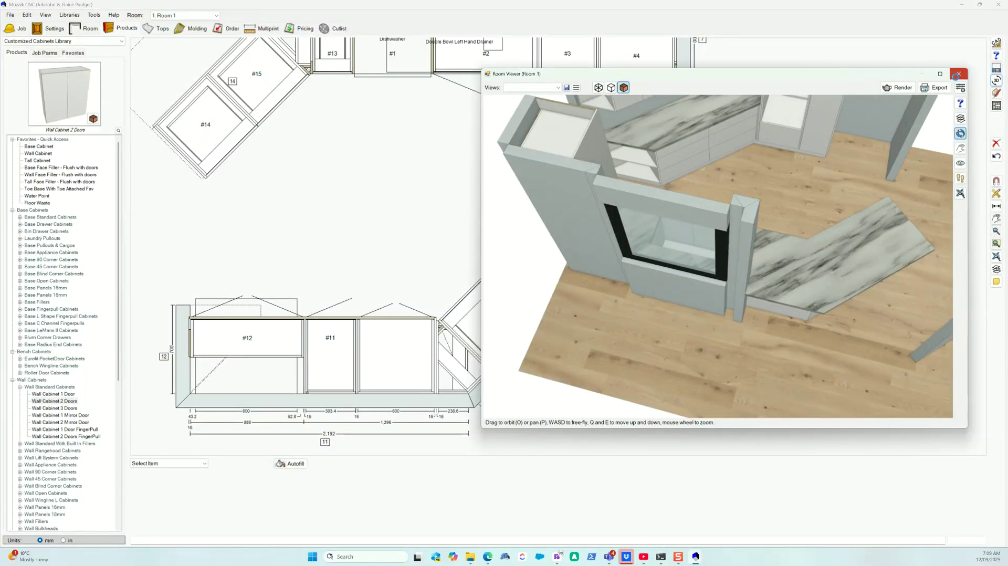
Close the 3D room viewer and turn on the annotation drawing tools for the plan, at the corner of walls 9 and 11
click(959, 74)
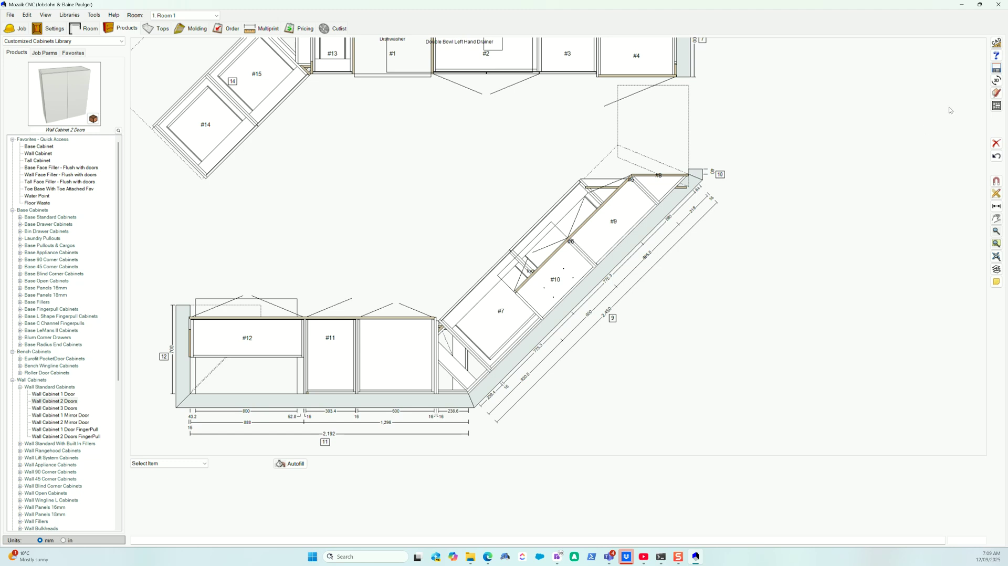
click(996, 43)
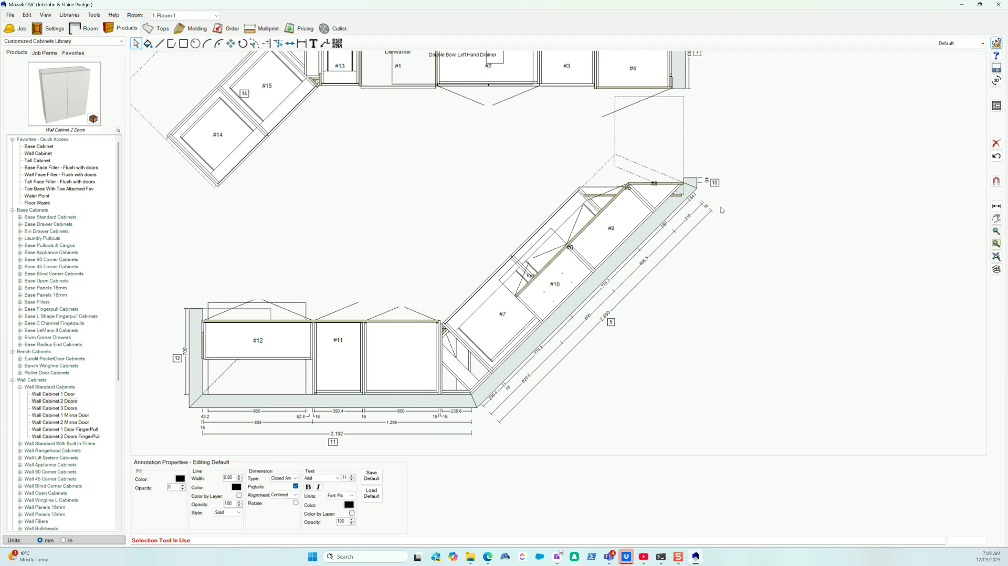
scroll(573, 358, up, 4)
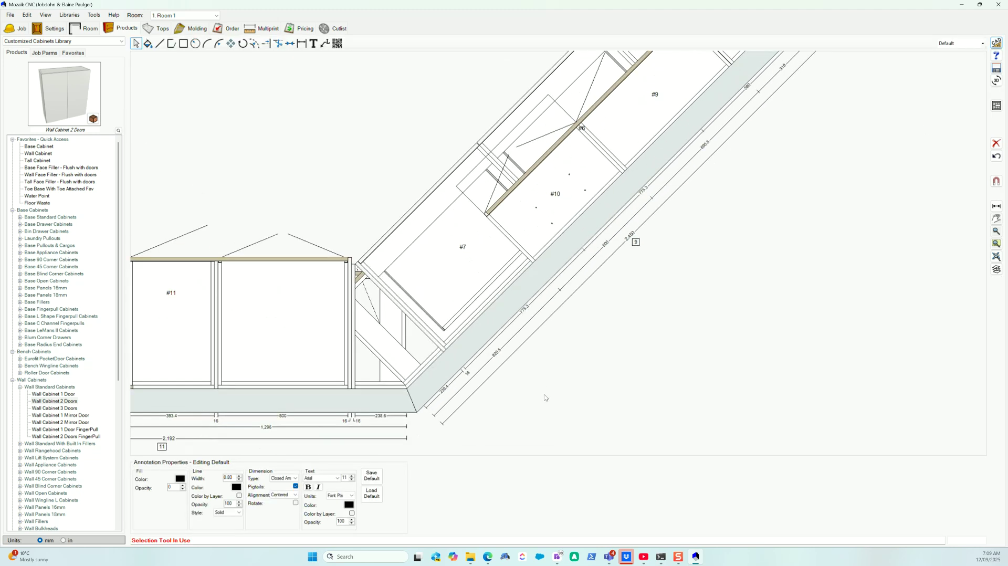
Preview the plan in Hidden Line and Filled with Color modes, restore Filled with Texture Color, and close the layer settings
click(996, 268)
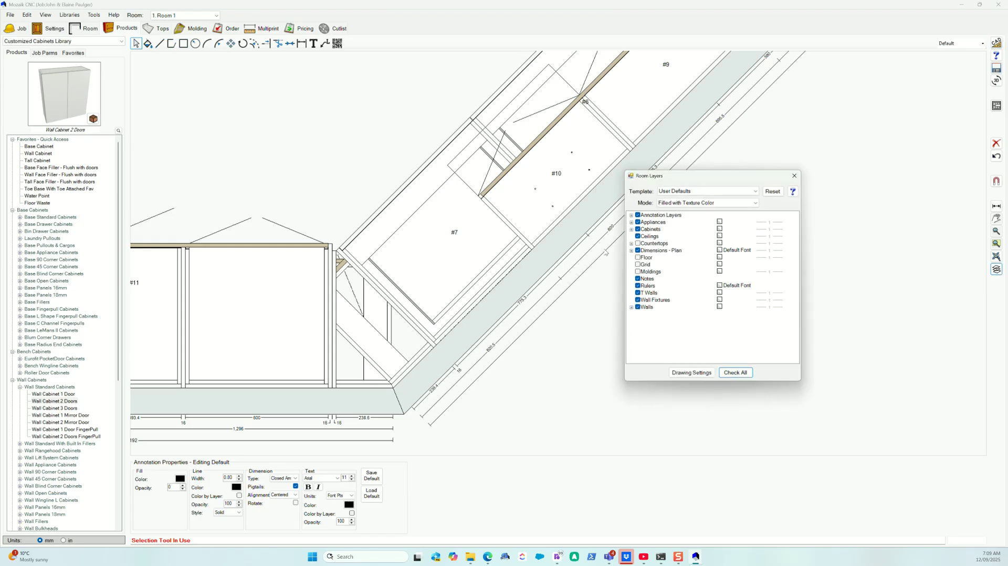
click(694, 203)
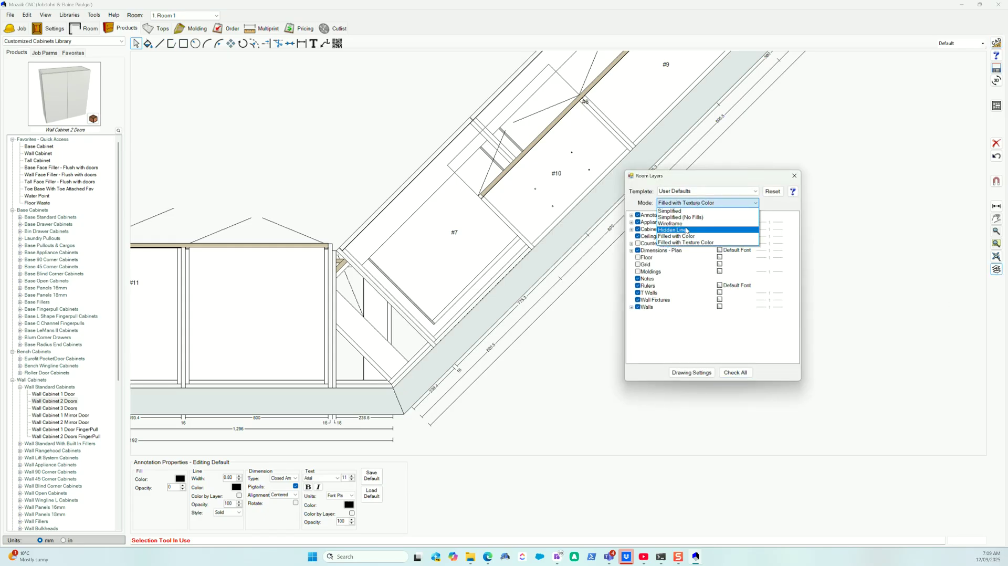
click(685, 231)
click(684, 203)
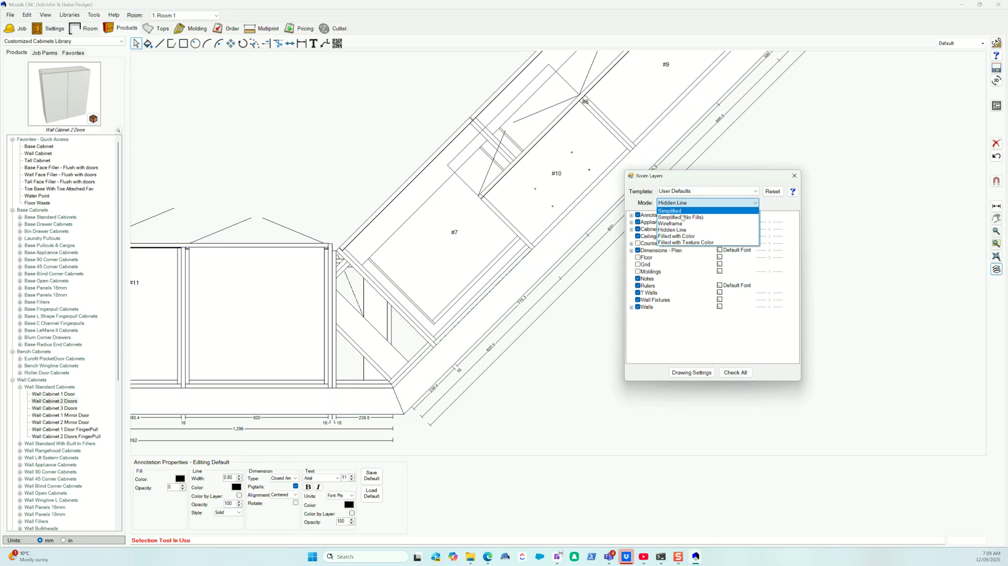
click(680, 237)
click(683, 204)
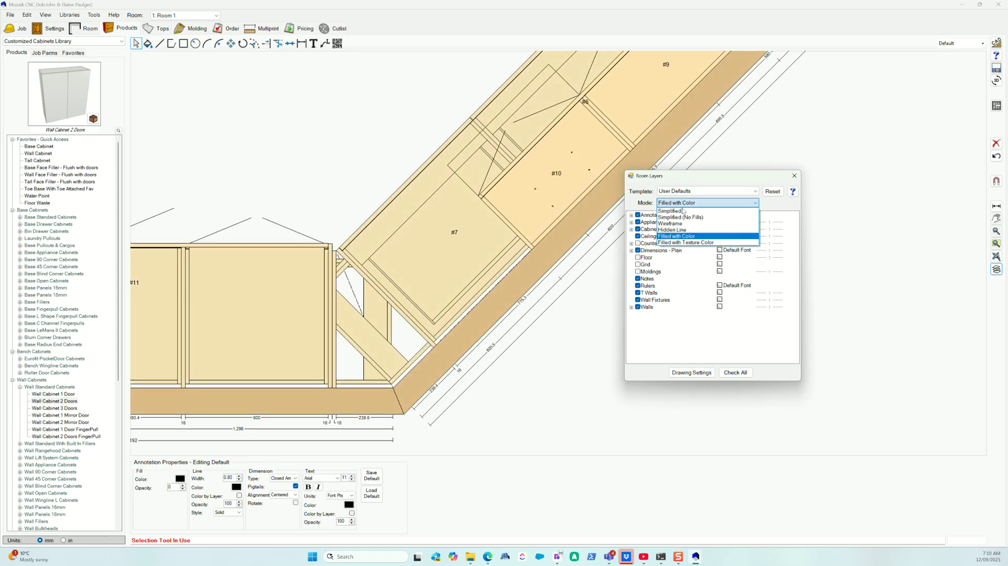
click(685, 243)
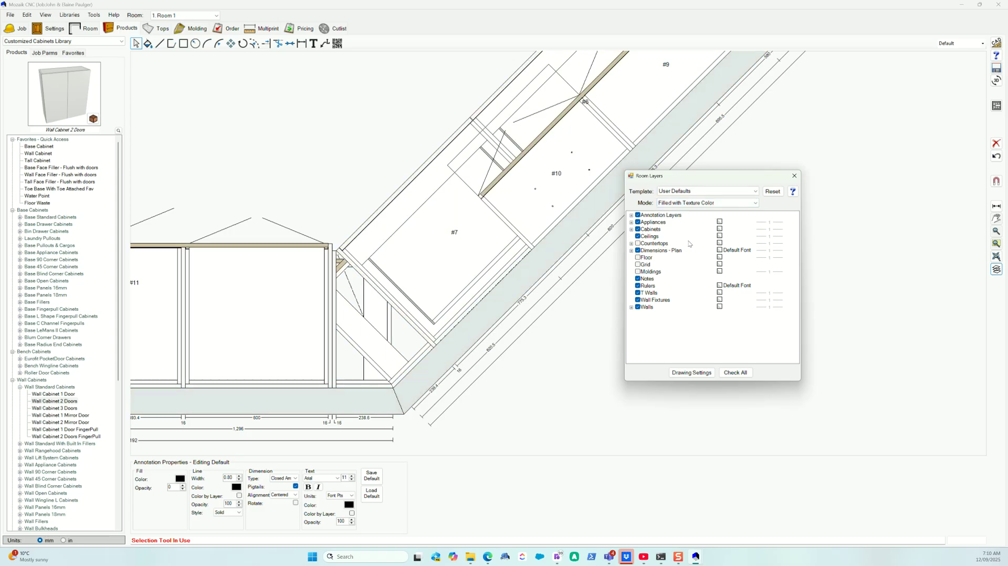
click(794, 175)
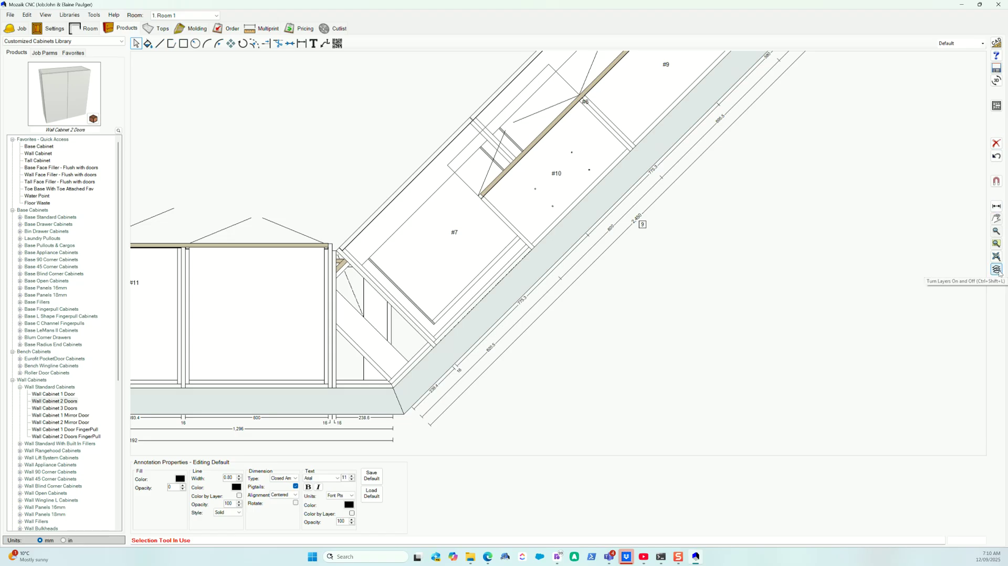
Temporarily hide the Base Cabinets and Toes layers on the plan, turn both back on, and close the layer settings
click(996, 270)
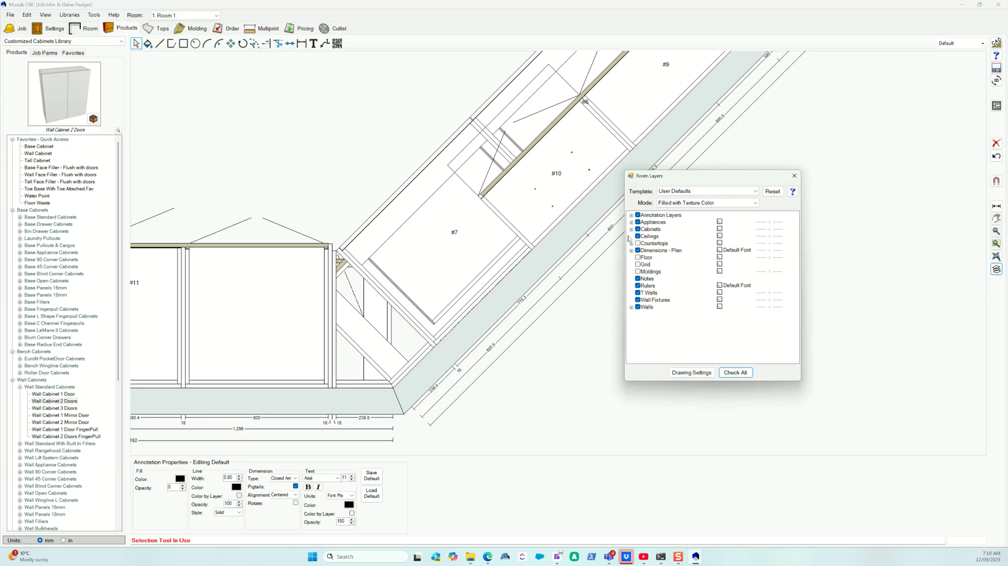
click(631, 230)
click(645, 229)
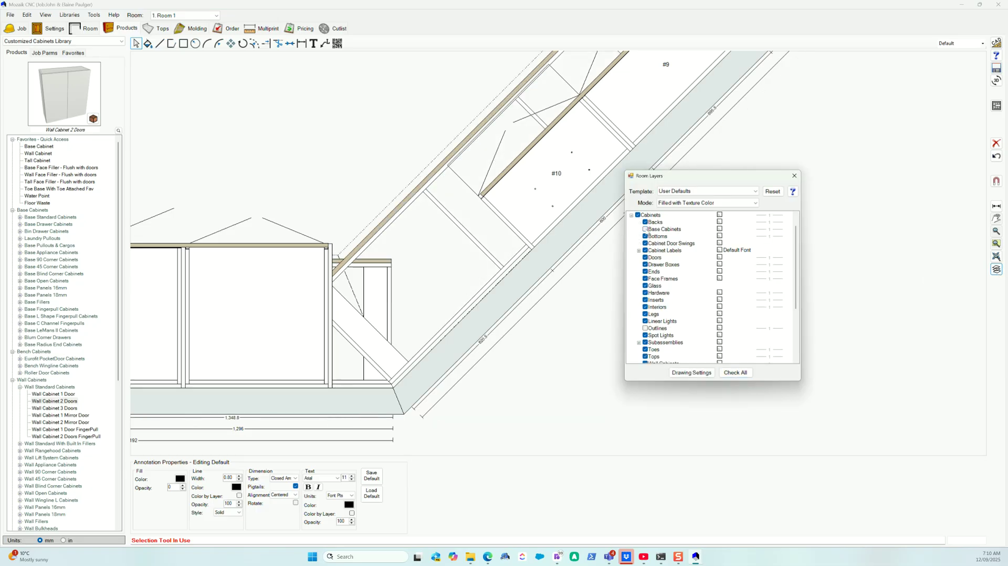
scroll(650, 318, down, 2)
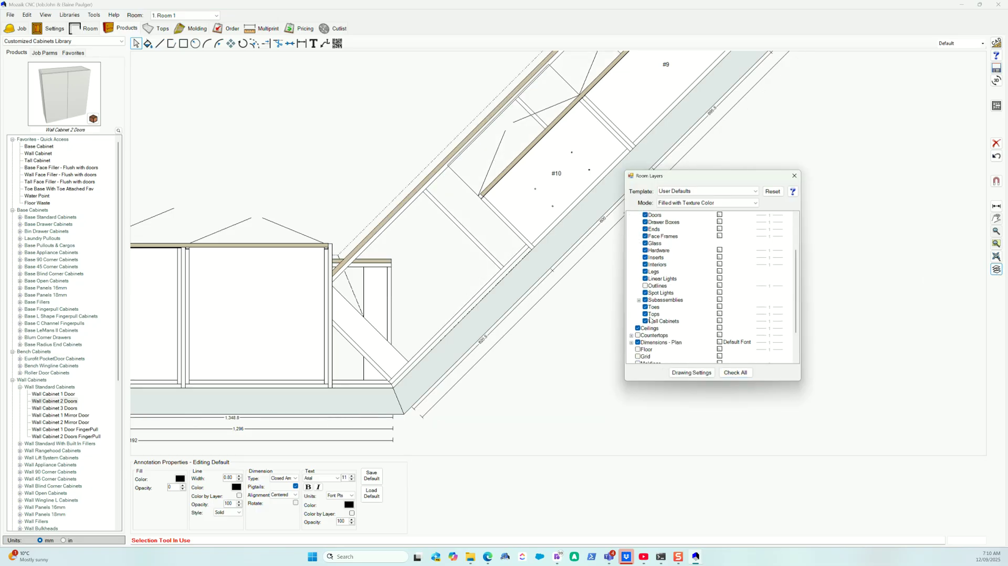
click(645, 307)
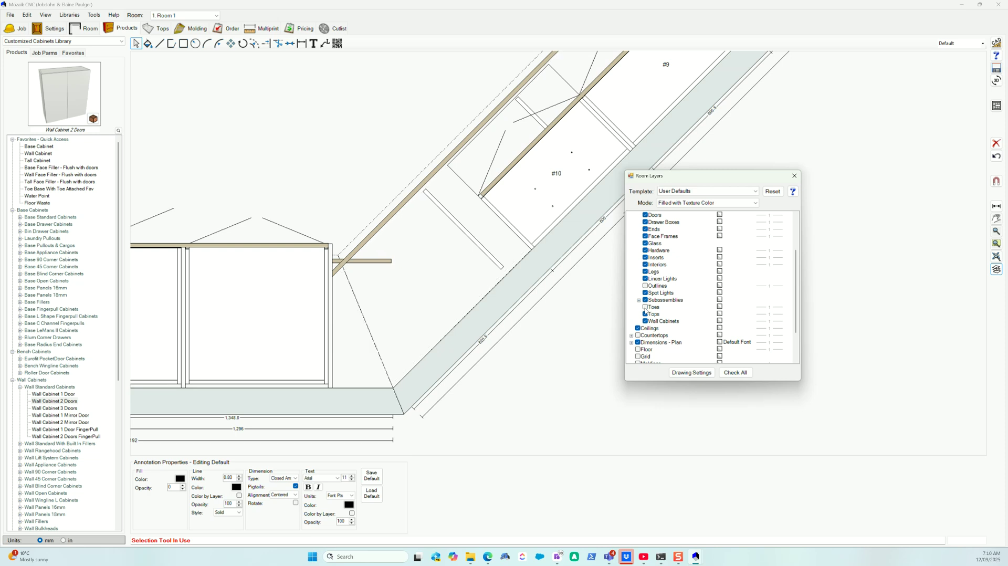
click(645, 309)
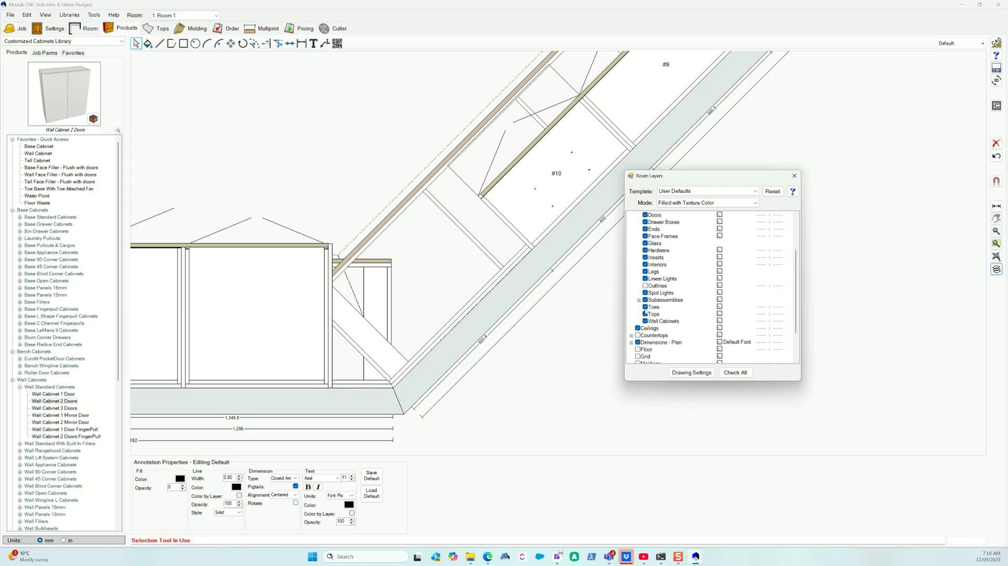
scroll(649, 288, up, 3)
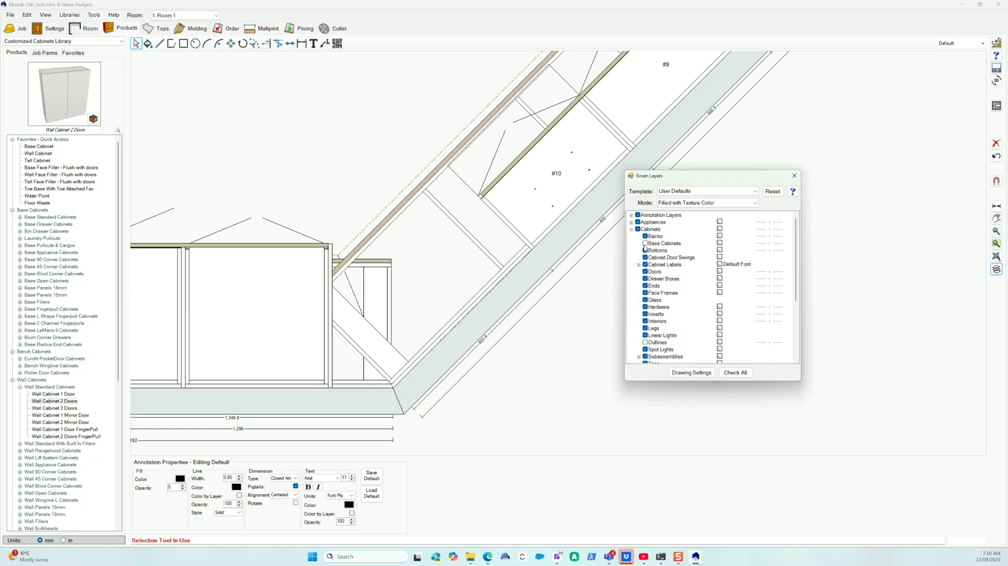
click(644, 243)
click(794, 175)
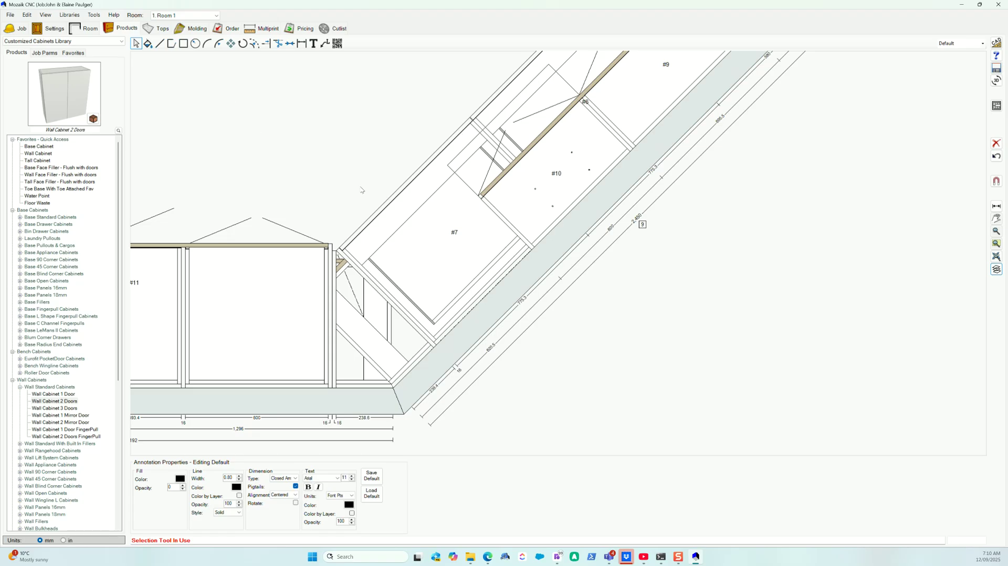
Draw a line about 1,630 mm long along the back of the angled wall cabinets' doors, extending past the end panel beside the corner
click(160, 43)
click(582, 98)
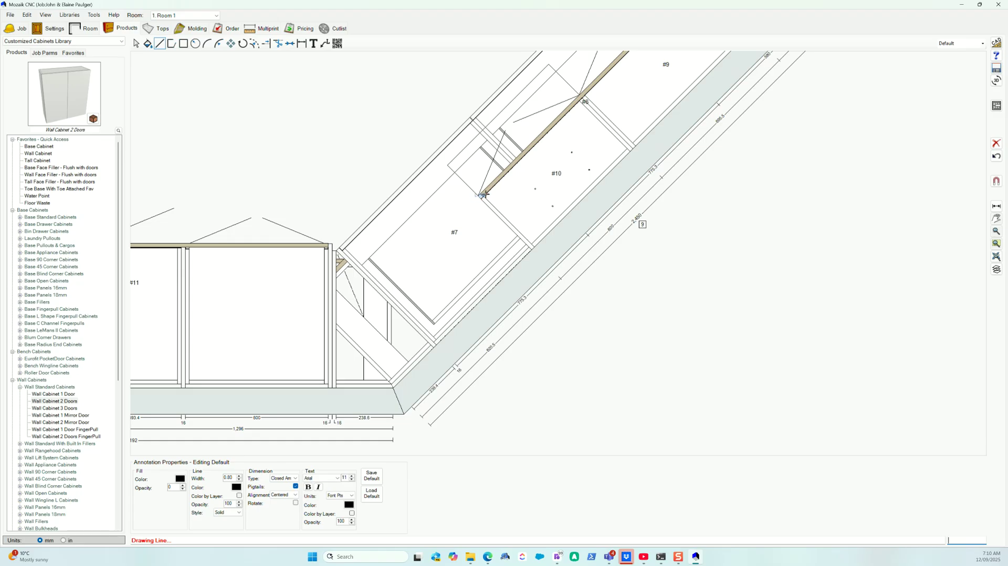
click(479, 198)
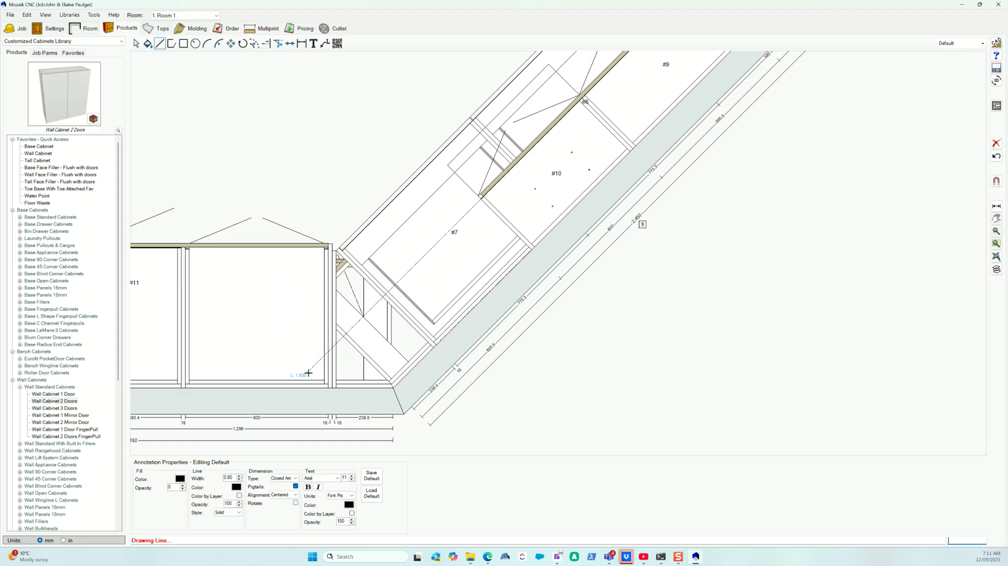
click(308, 374)
Change the item snapping mode and draw a line straight down from the front of the tall end panel, crossing the diagonal line
scroll(335, 243, up, 2)
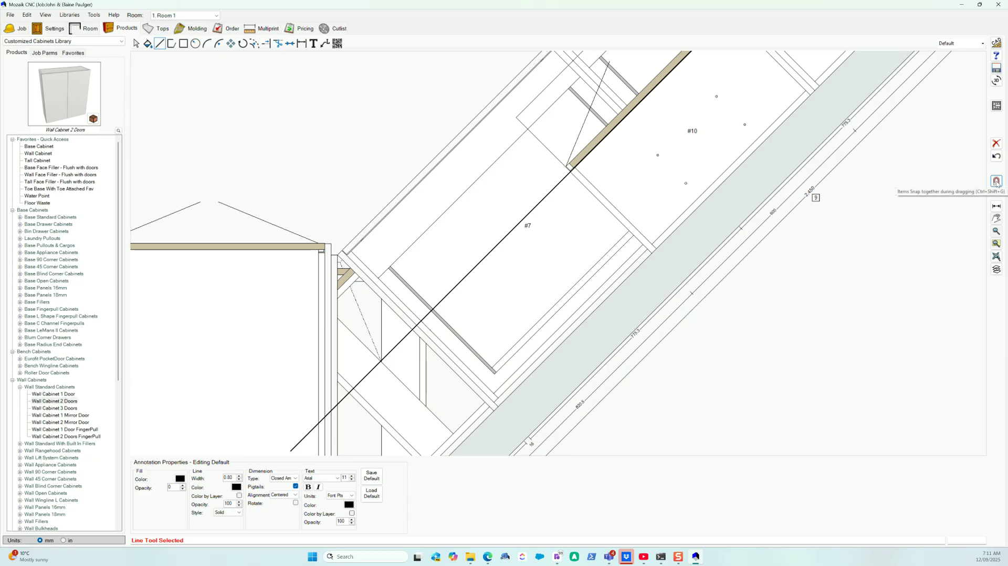
click(997, 182)
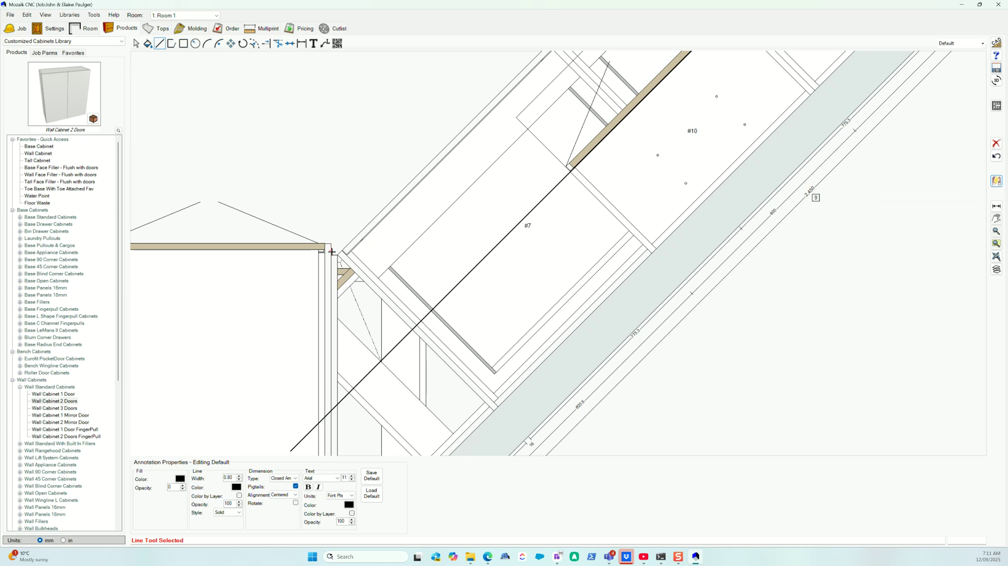
click(332, 246)
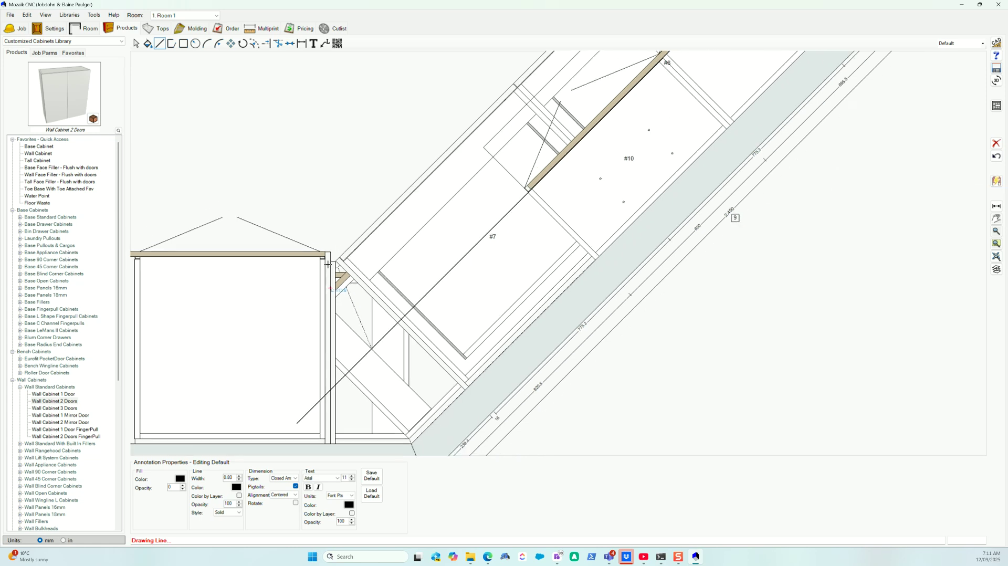
scroll(330, 276, down, 2)
scroll(331, 400, up, 2)
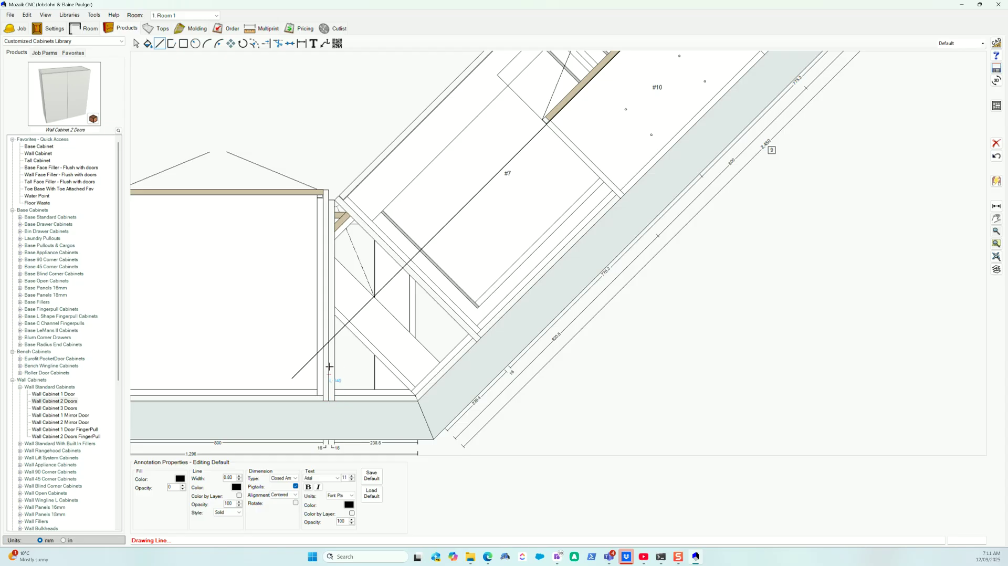
click(329, 362)
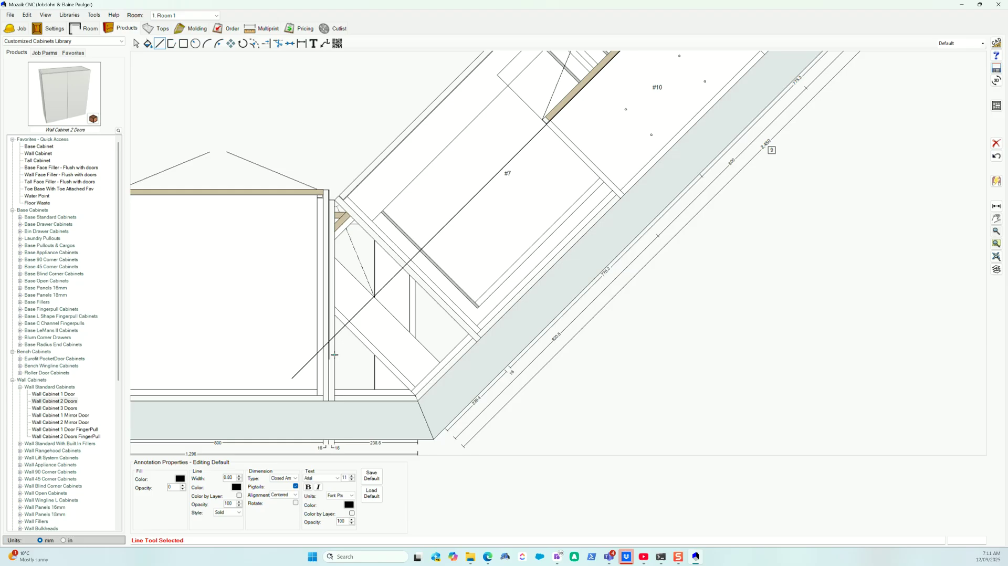
scroll(335, 356, up, 2)
scroll(335, 350, down, 2)
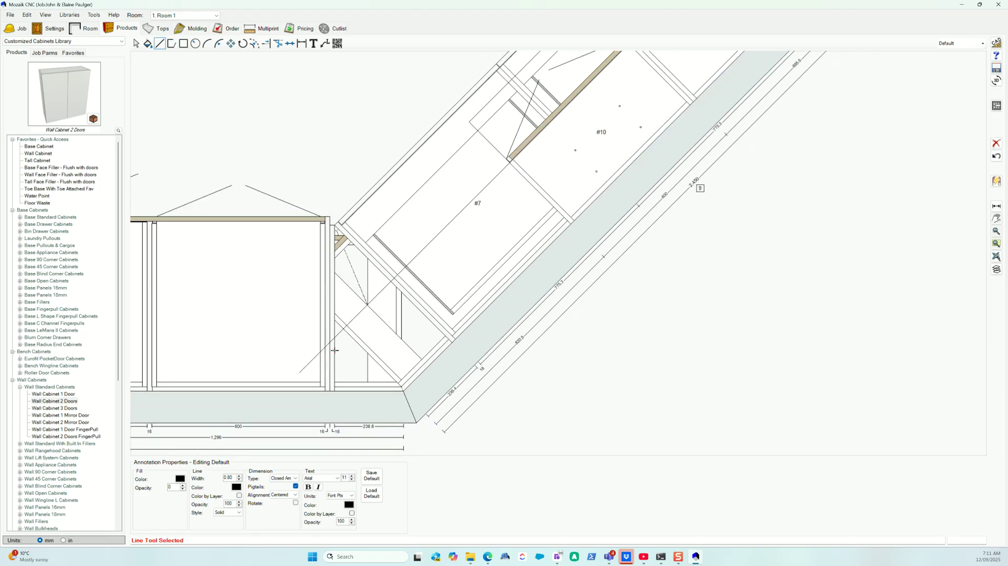
Delete the vertical guide line that runs down from the front of the tall end panel
scroll(336, 237, up, 1)
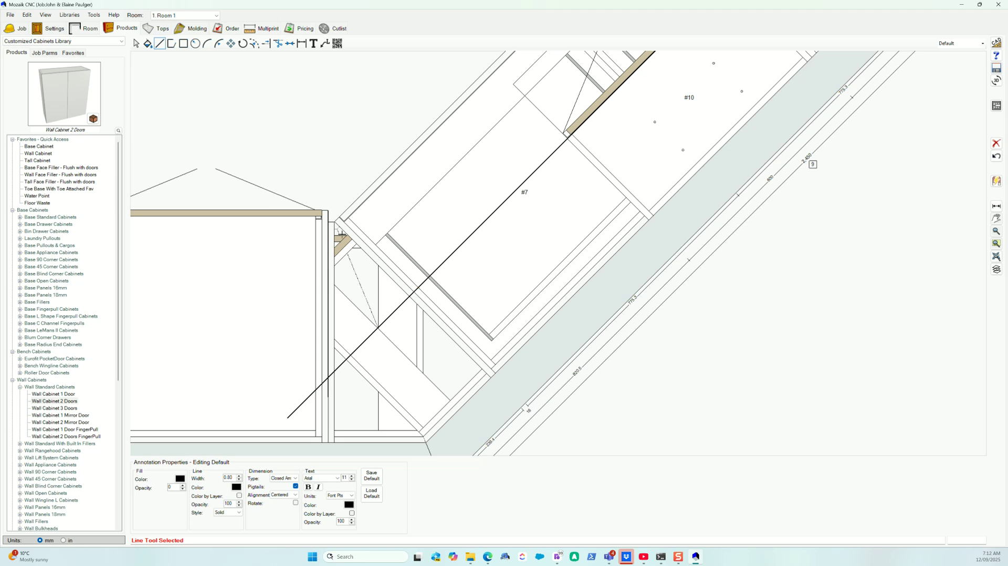
click(340, 216)
click(413, 293)
click(136, 43)
click(139, 44)
click(329, 350)
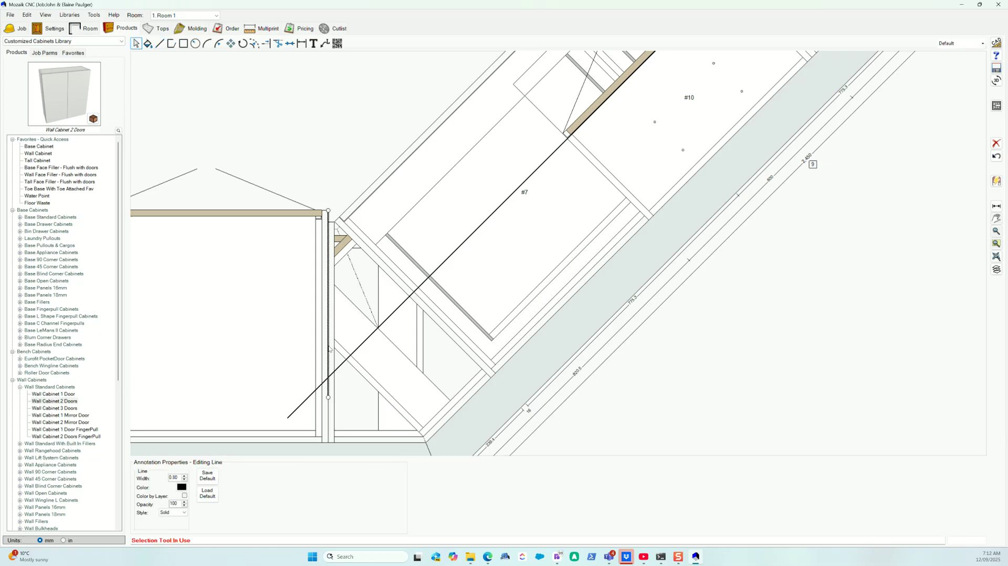
key(Delete)
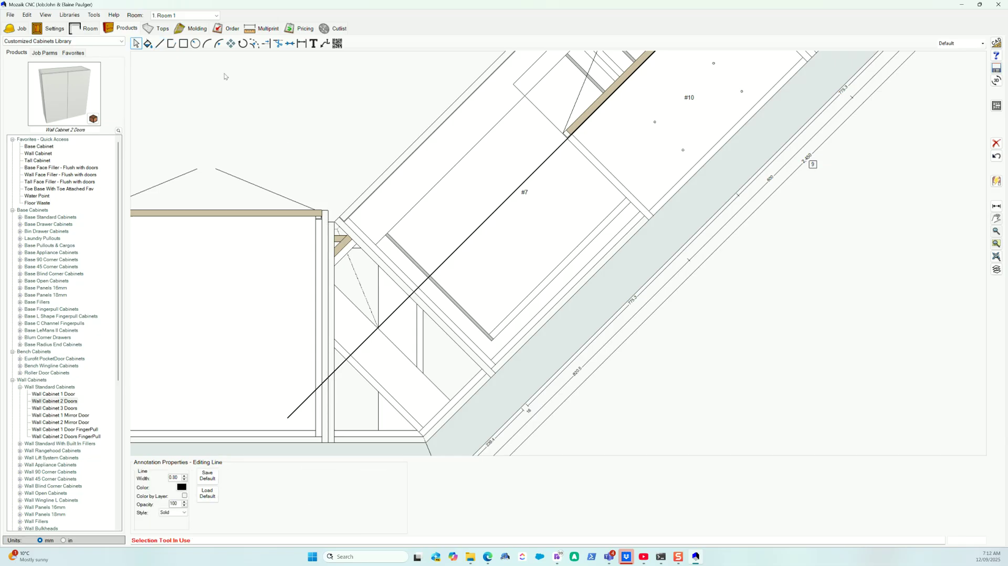
Draw a 275.5 mm line straight down from the tall end panel's front and a horizontal line from its lower end toward the angled cabinets
click(160, 44)
click(329, 293)
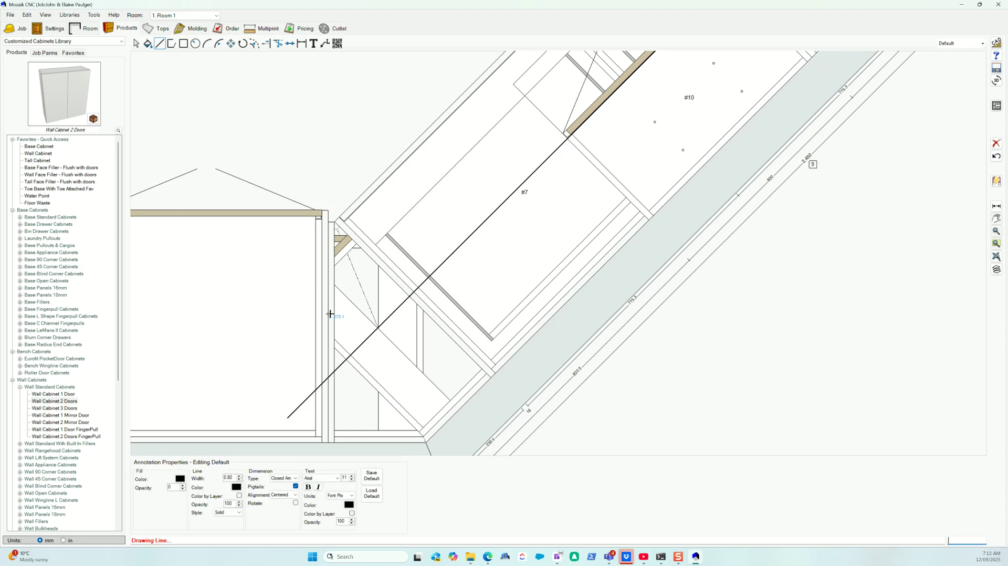
text(2)
text(75.5)
key(Return)
click(328, 315)
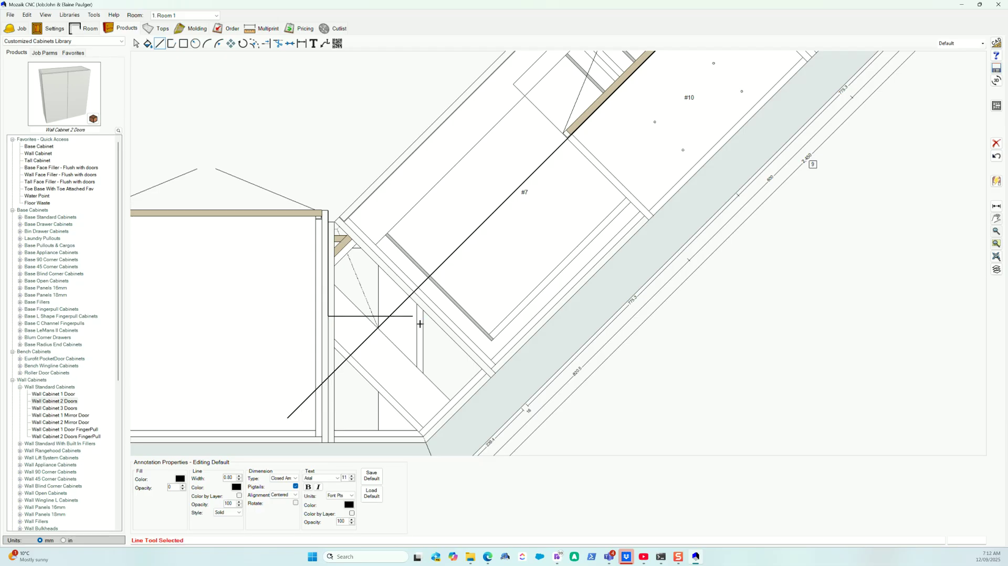
Delete the horizontal guide line in the corner gap and the 275.5 mm vertical line beside the tall end panel
scroll(446, 337, down, 2)
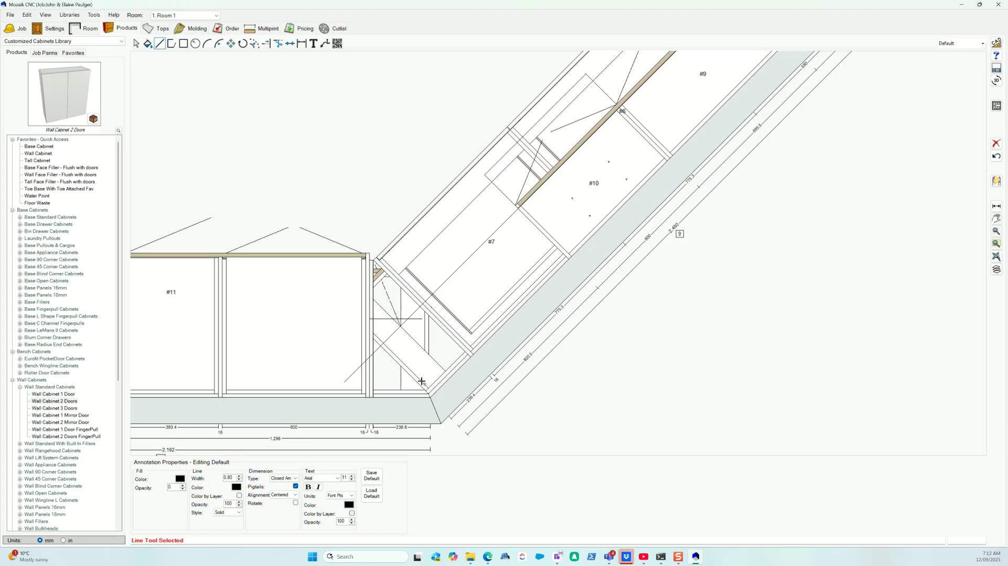
click(136, 43)
click(395, 318)
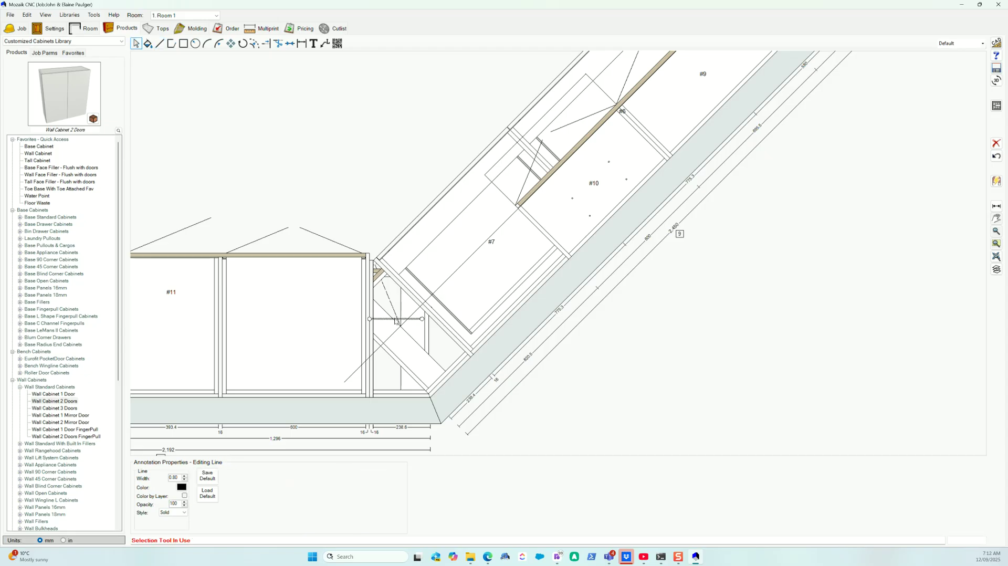
key(Delete)
click(375, 335)
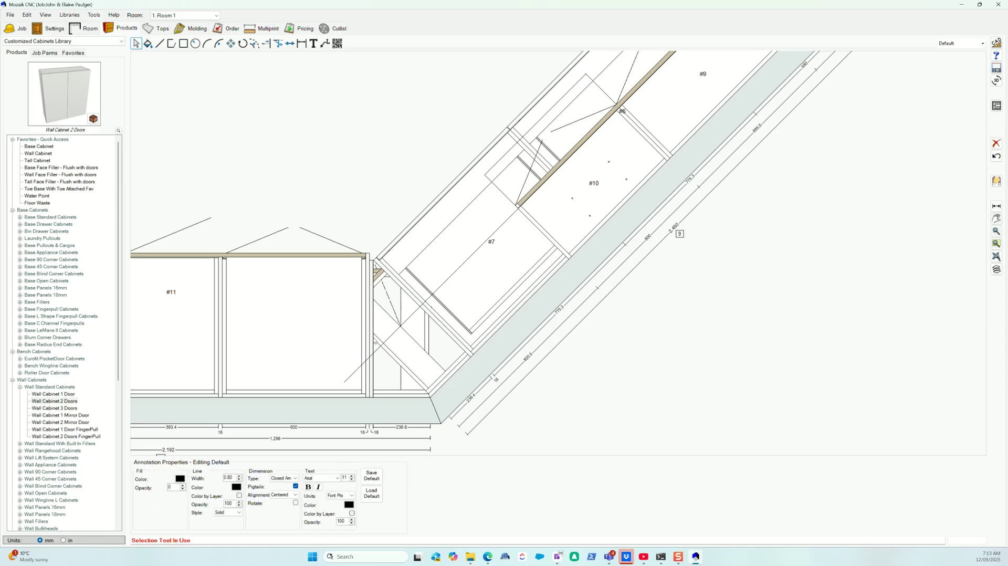
scroll(376, 343, up, 1)
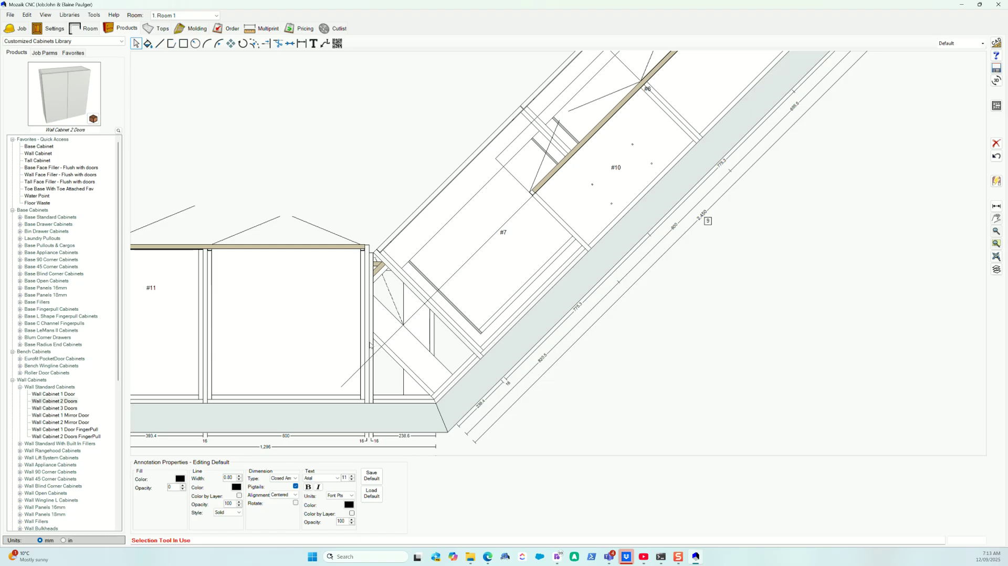
scroll(370, 315, down, 2)
click(369, 314)
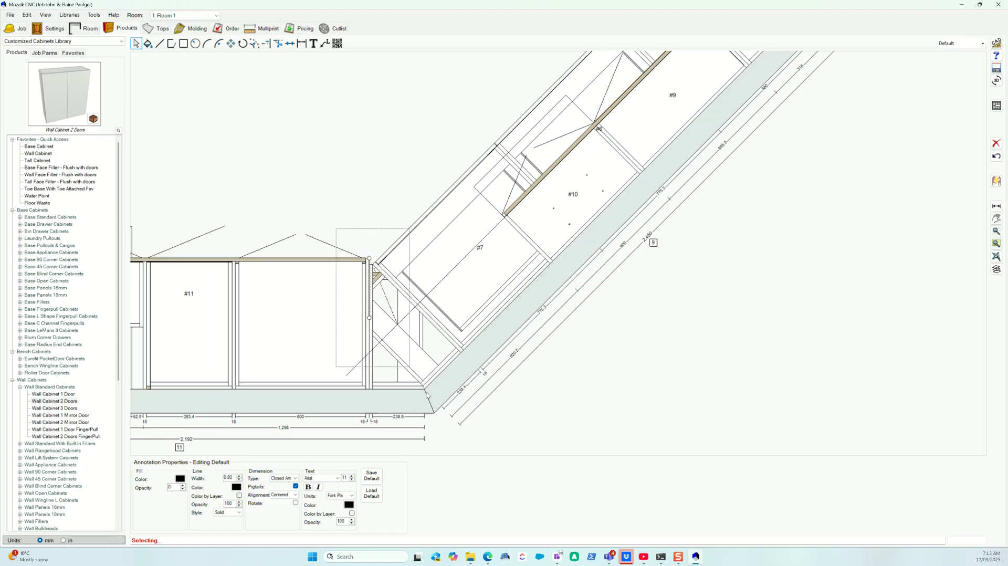
click(402, 329)
Set item snapping to Normal and draw a line along the angled wall from cabinet #10's near end panel to the wall corner
click(160, 44)
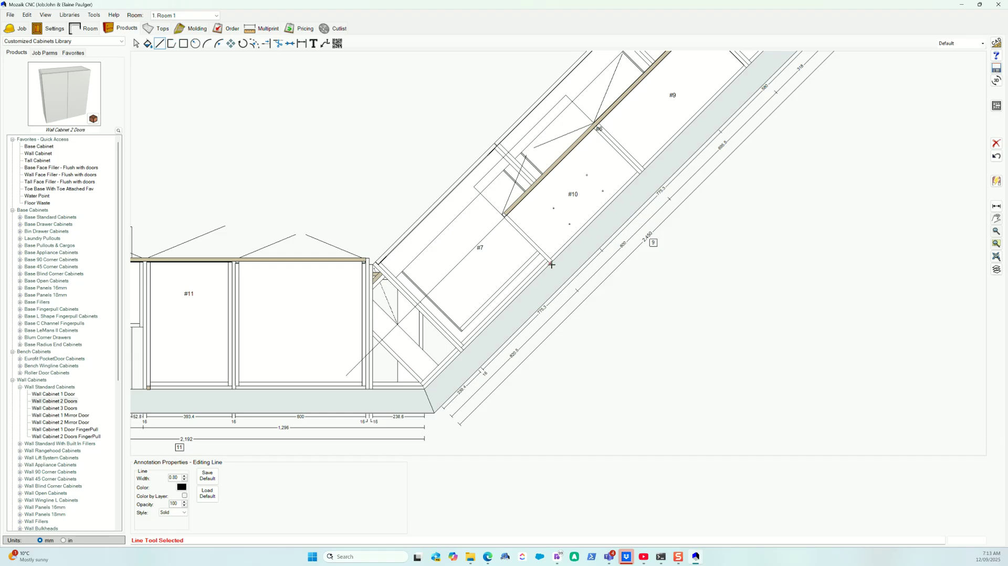
scroll(552, 266, up, 1)
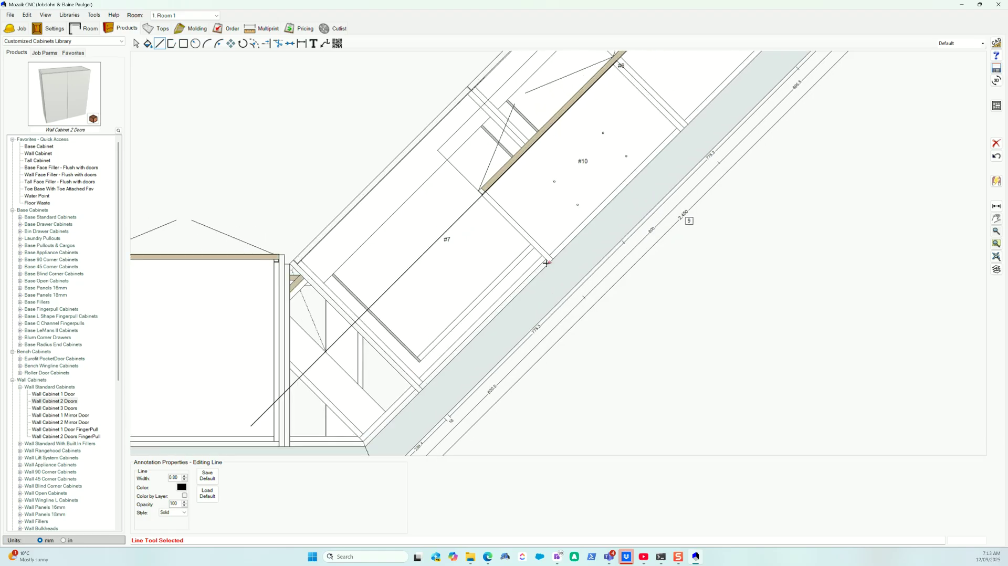
click(996, 181)
click(995, 181)
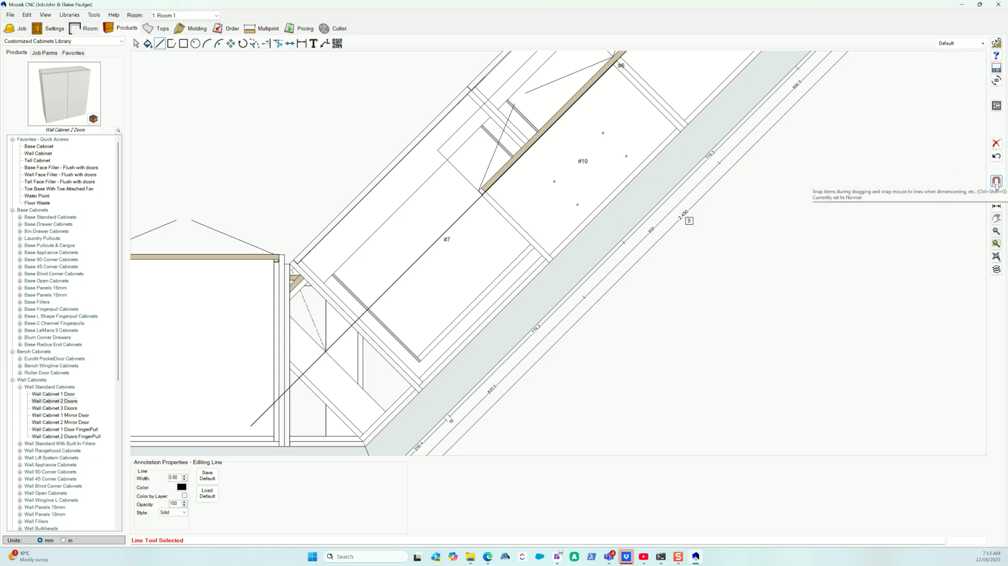
click(550, 263)
scroll(455, 348, down, 2)
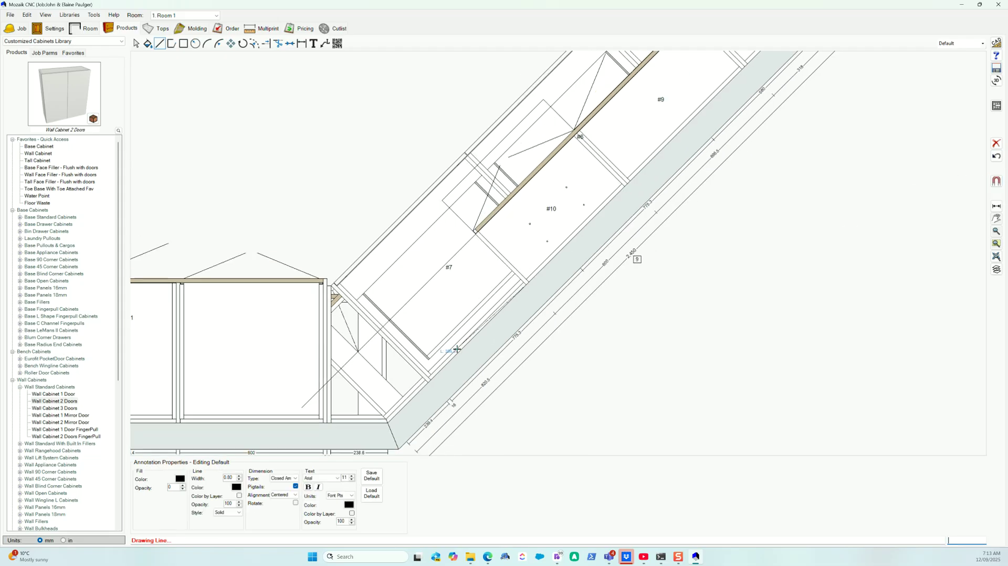
click(388, 423)
Draw a line along the back wall from the corner to the tall end panel, and another up the panel's side to the diagonal line
click(330, 424)
key(Escape)
click(330, 422)
click(332, 380)
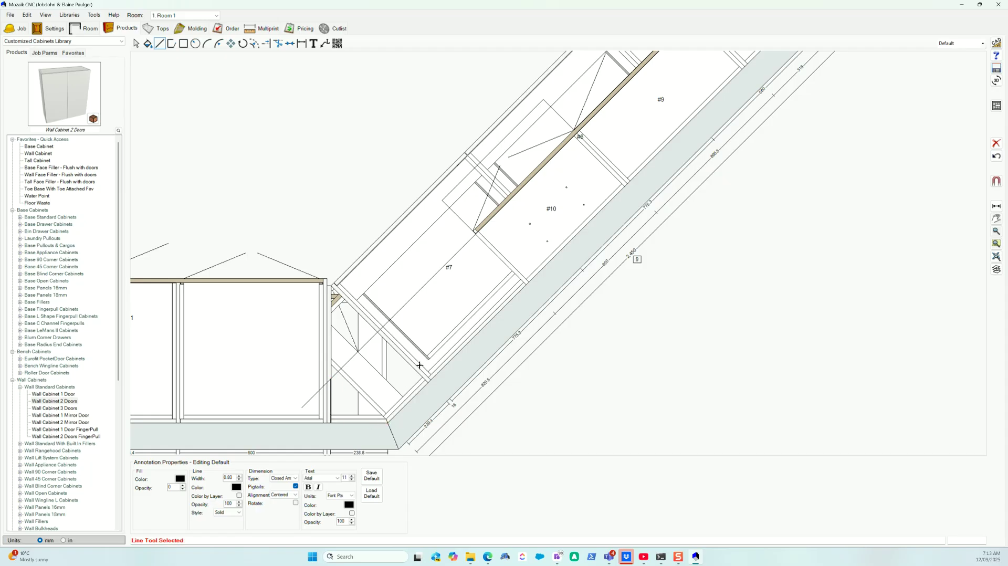
Draw a line along cabinet #10's near end panel from the angled wall to the diagonal guide line
scroll(342, 385, up, 2)
scroll(345, 329, down, 1)
scroll(531, 255, up, 2)
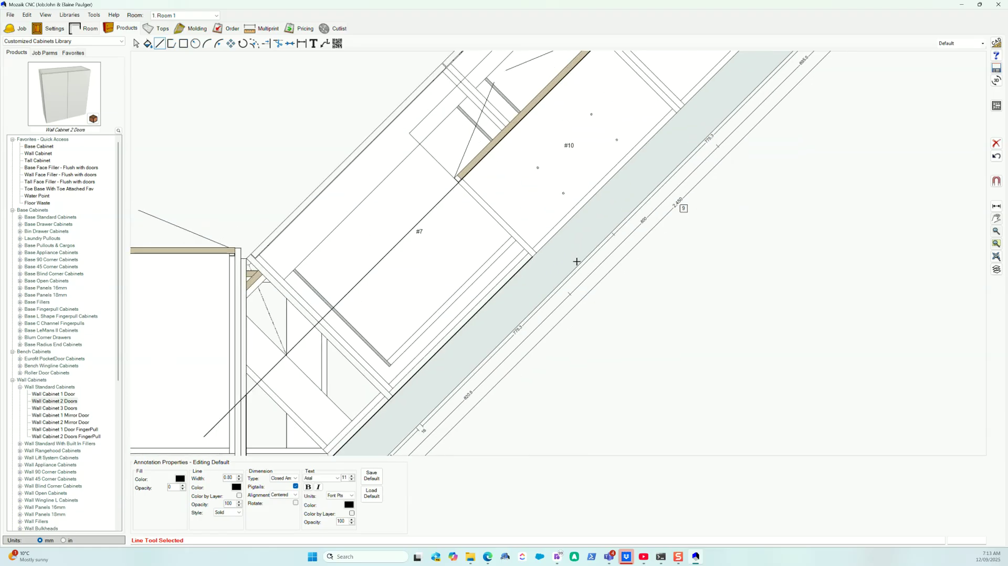
click(528, 257)
click(446, 174)
scroll(457, 202, down, 2)
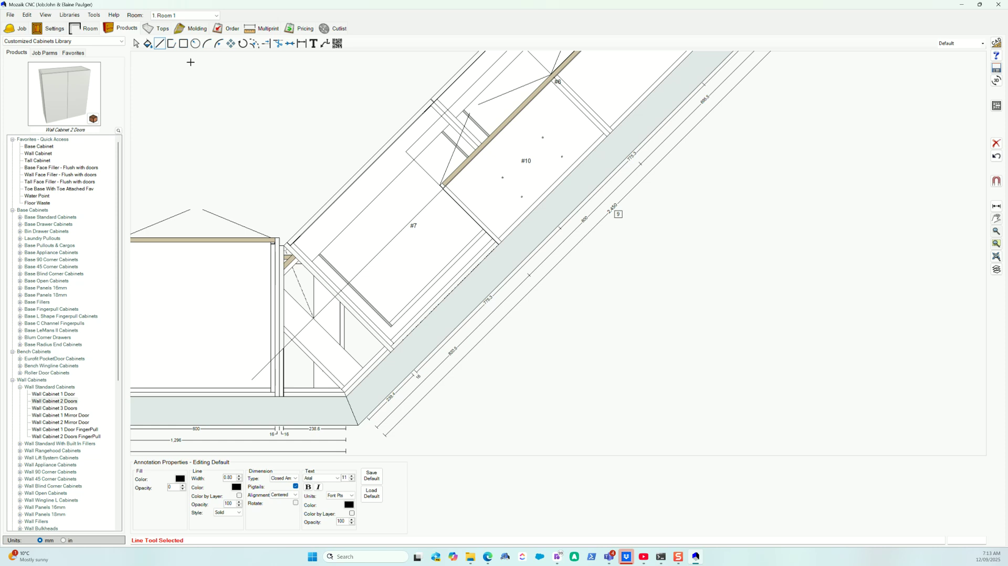
Trim the diagonal guide line where it overshoots the tall end panel and the line along cabinet #10's end panel
click(278, 44)
click(265, 366)
scroll(274, 353, up, 2)
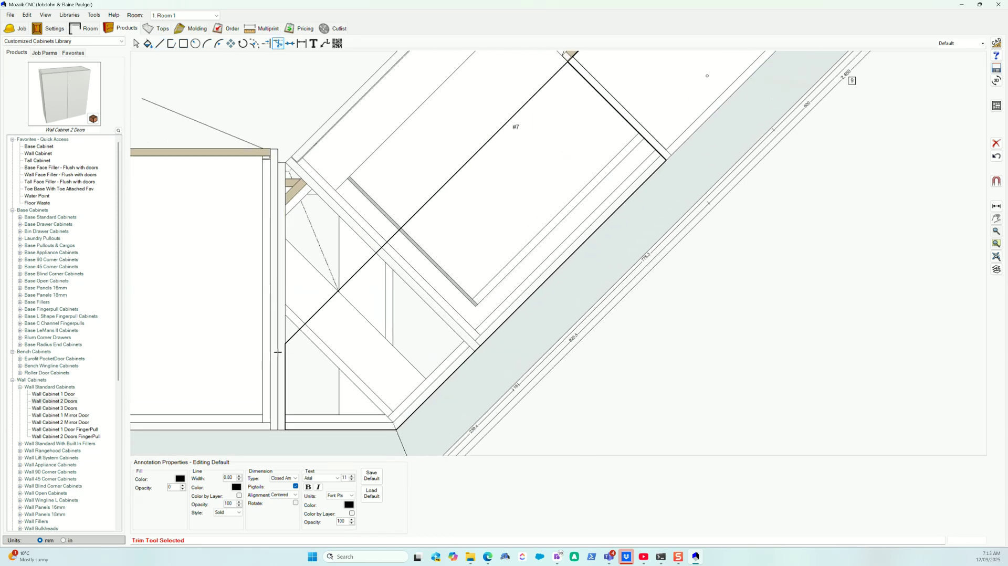
scroll(273, 353, down, 2)
click(485, 146)
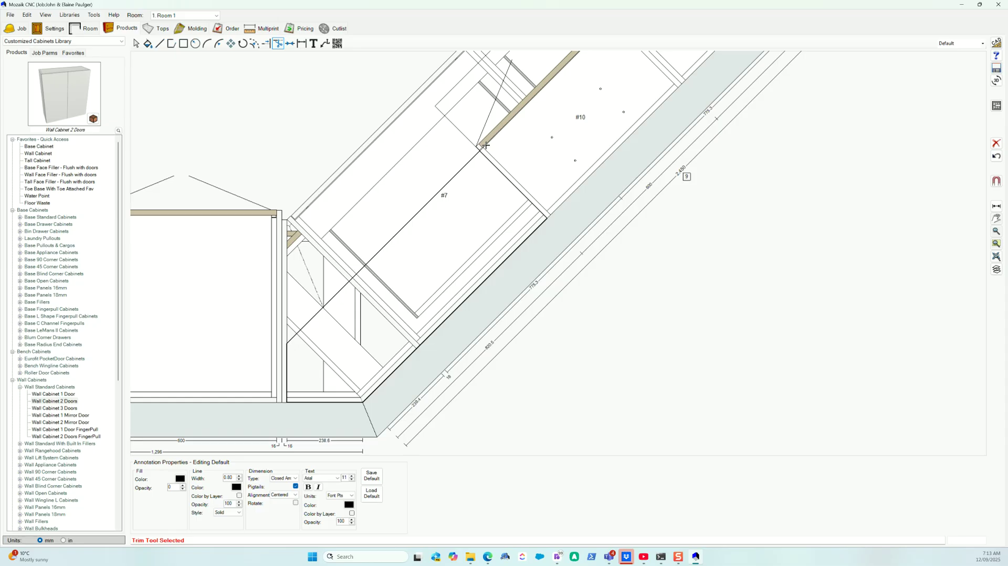
Select all five outline lines around the corner space and set their colour to red
click(136, 45)
scroll(392, 195, down, 1)
scroll(482, 152, up, 2)
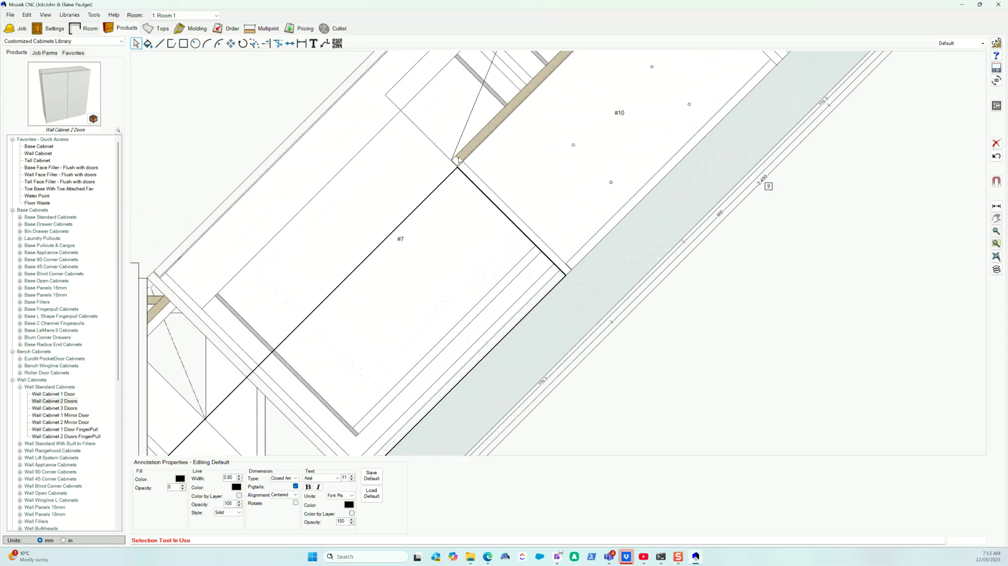
scroll(482, 152, down, 1)
drag(182, 182, 551, 409)
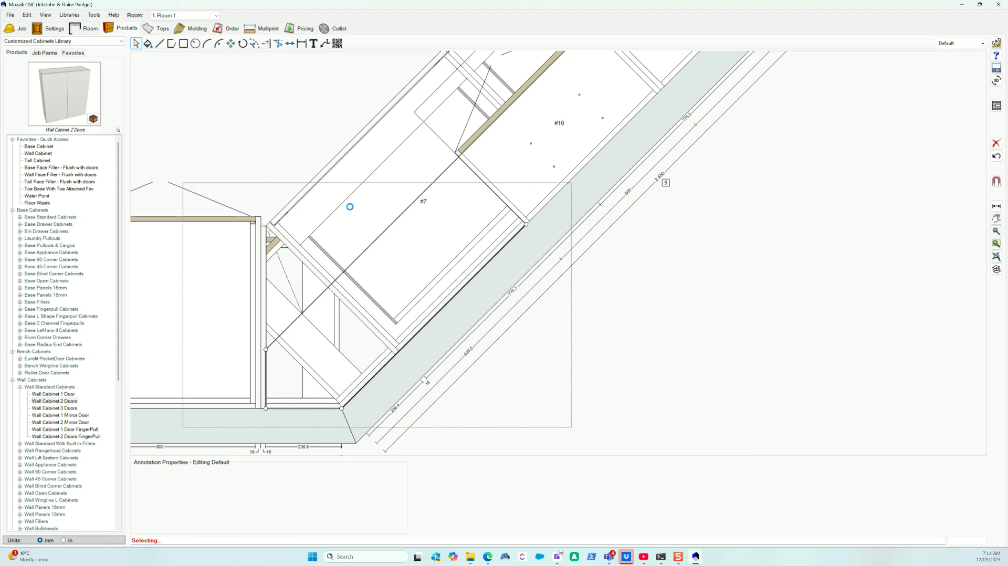
drag(211, 102, 606, 436)
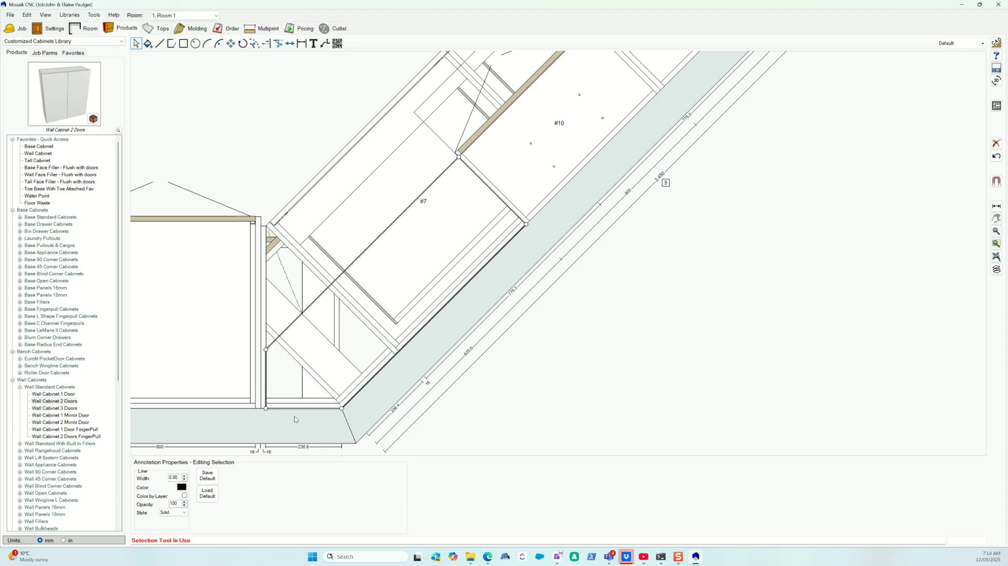
click(182, 487)
click(468, 173)
click(481, 261)
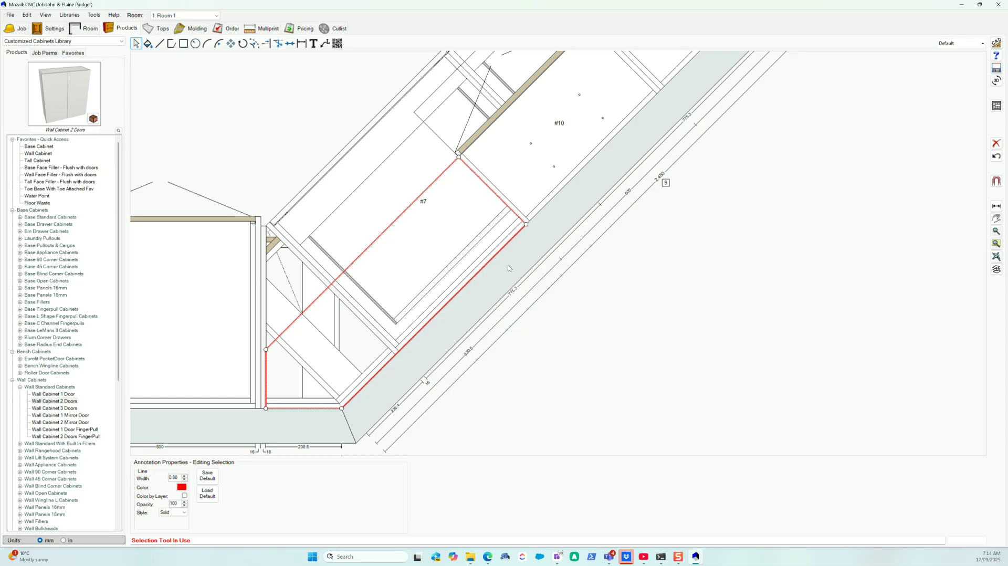
Select all the red outline lines around the corner space and join them into one shape
scroll(521, 288, down, 2)
click(567, 311)
drag(261, 162, 552, 423)
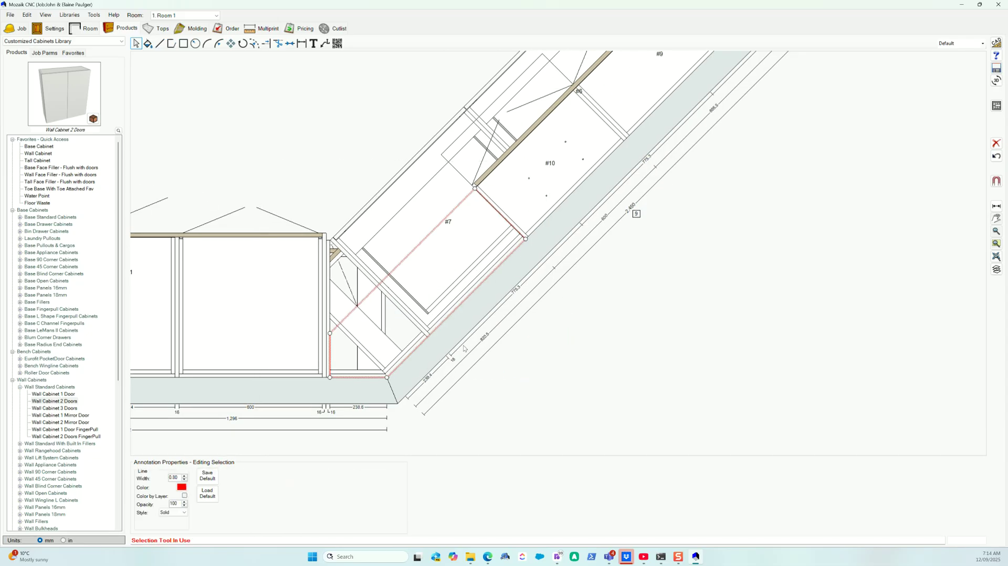
right_click(442, 322)
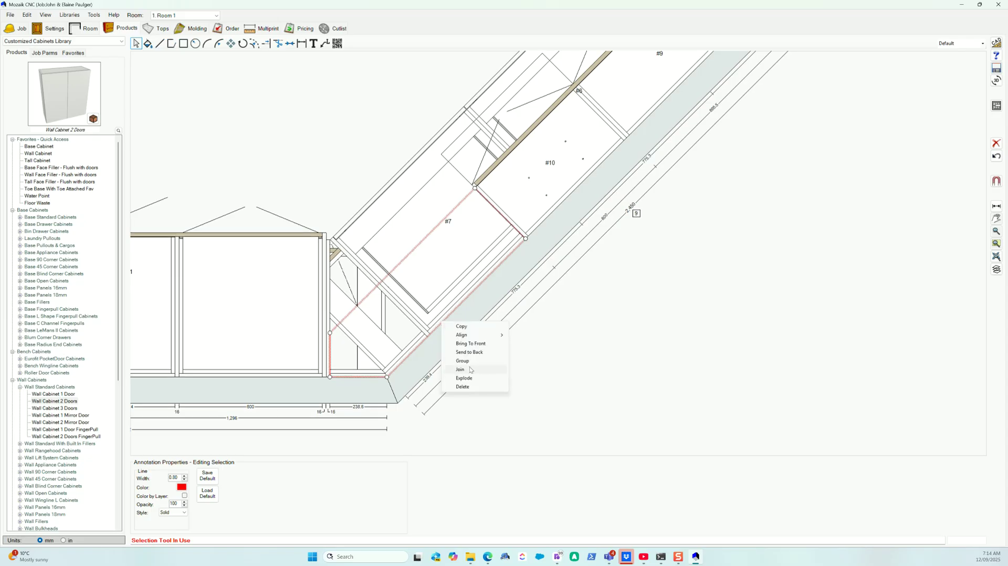
click(469, 368)
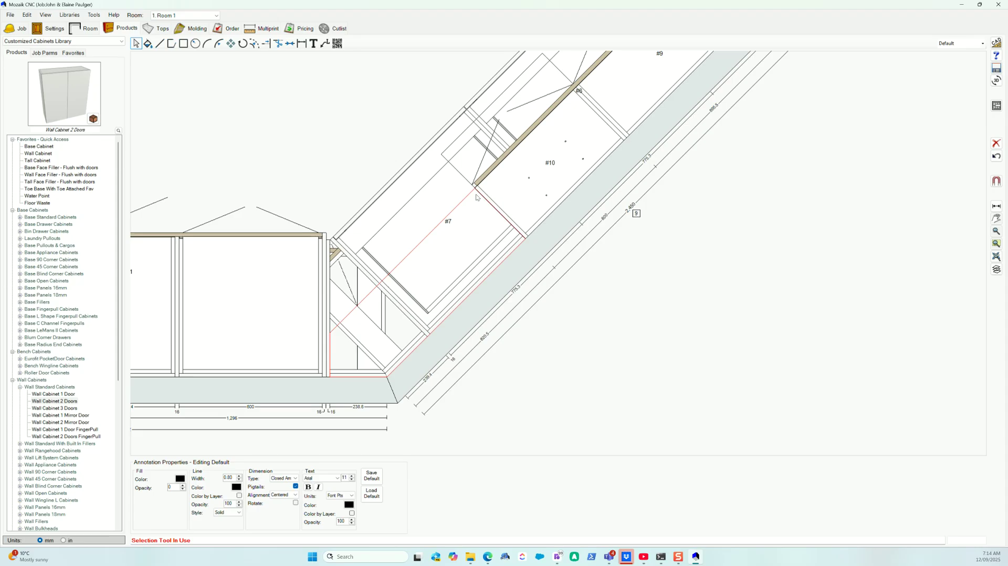
Place a Wall Cabinet 2 Doors inside the red outline and conform it to the enclosing annotation shape
click(75, 401)
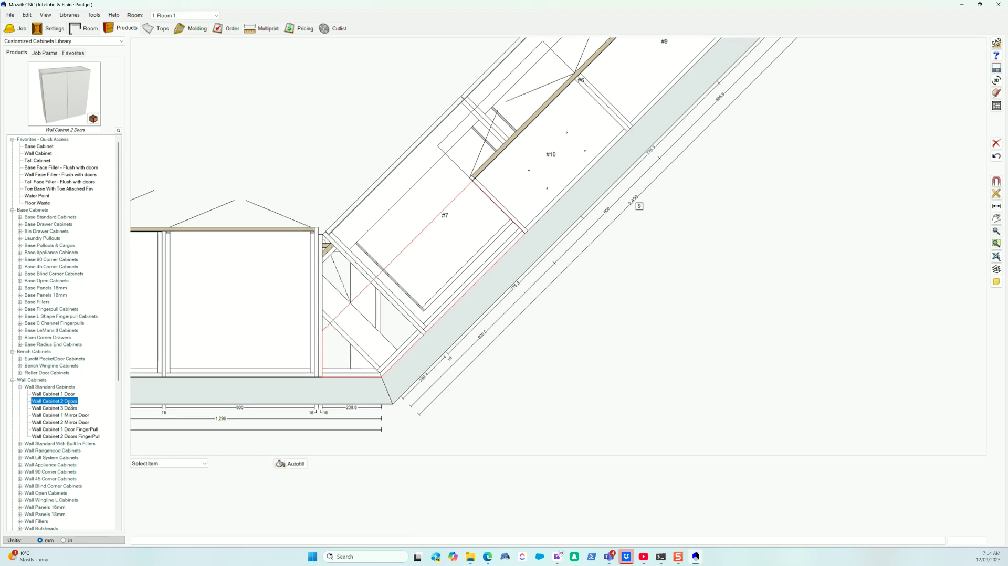
click(387, 324)
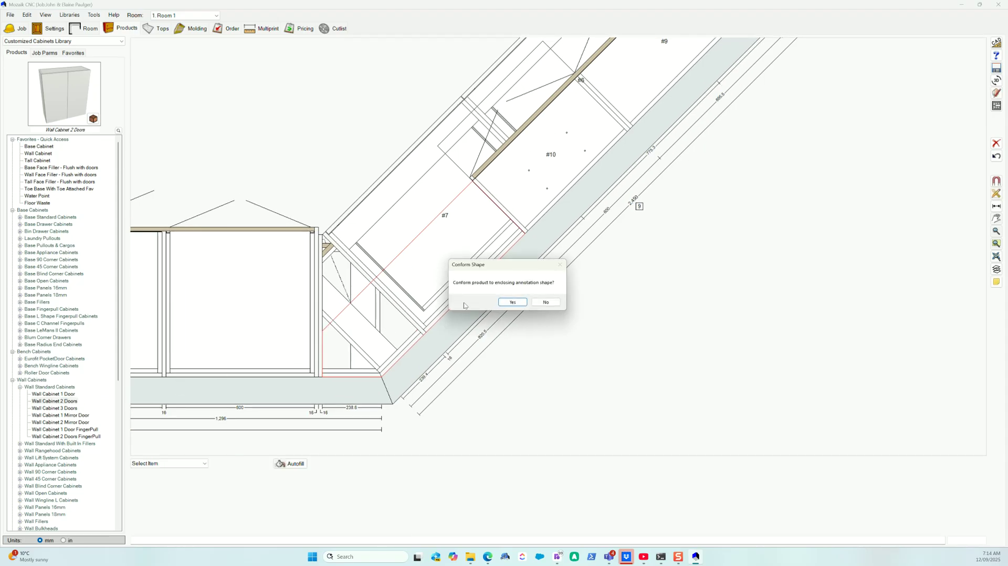
click(514, 303)
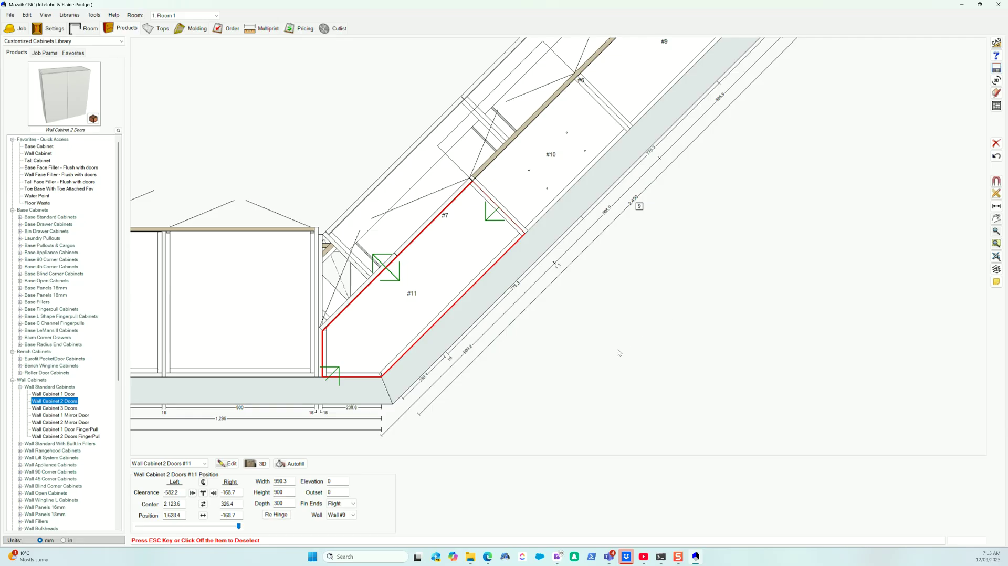
scroll(336, 368, up, 3)
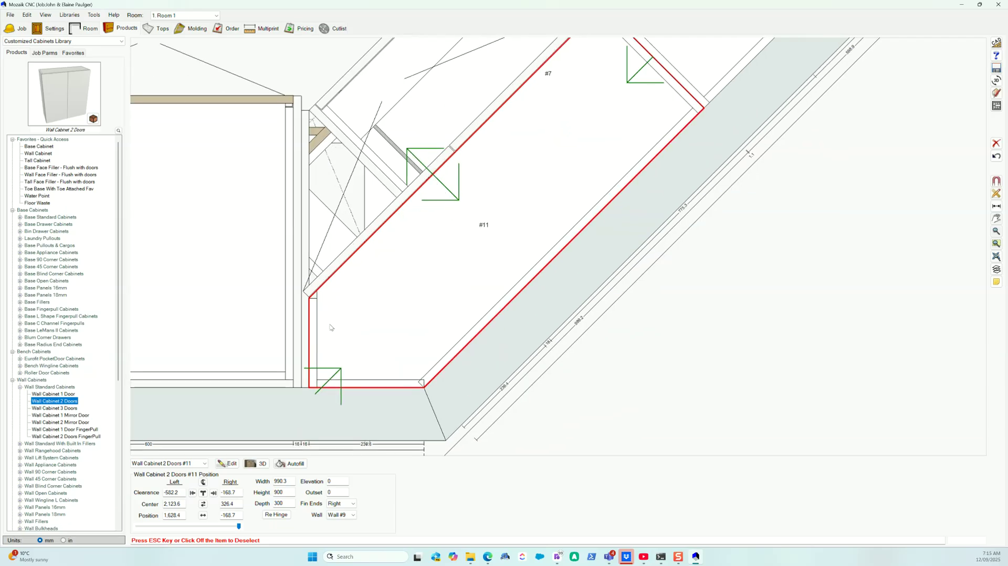
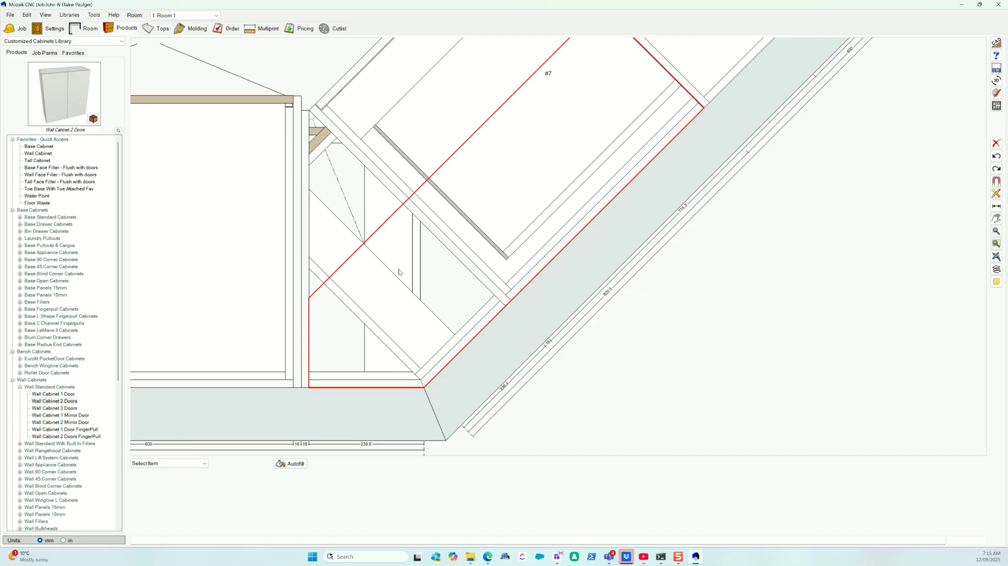
Undo the cabinet placement, the joining and the red colouring of the corner outline
click(694, 333)
scroll(504, 337, down, 2)
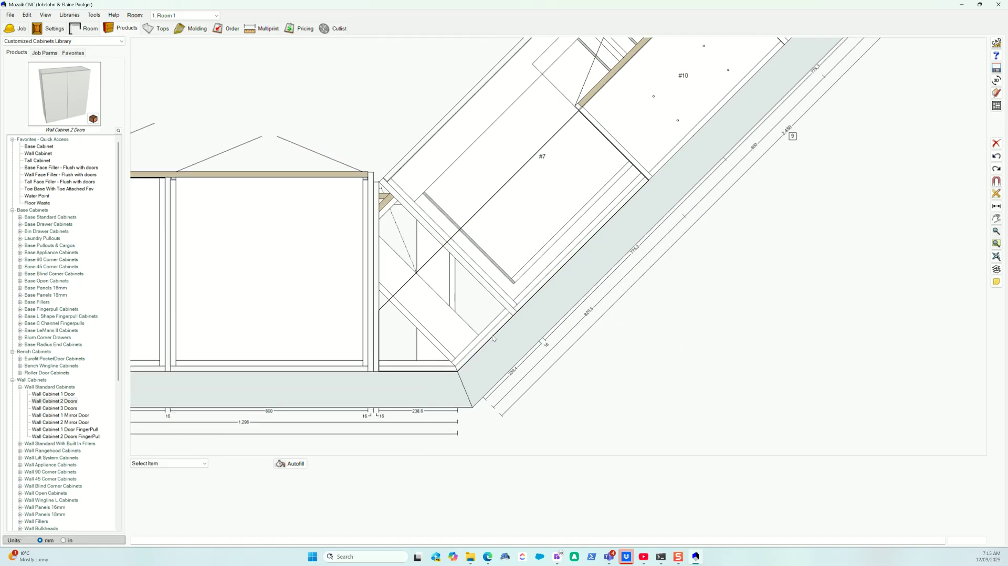
click(386, 372)
click(387, 374)
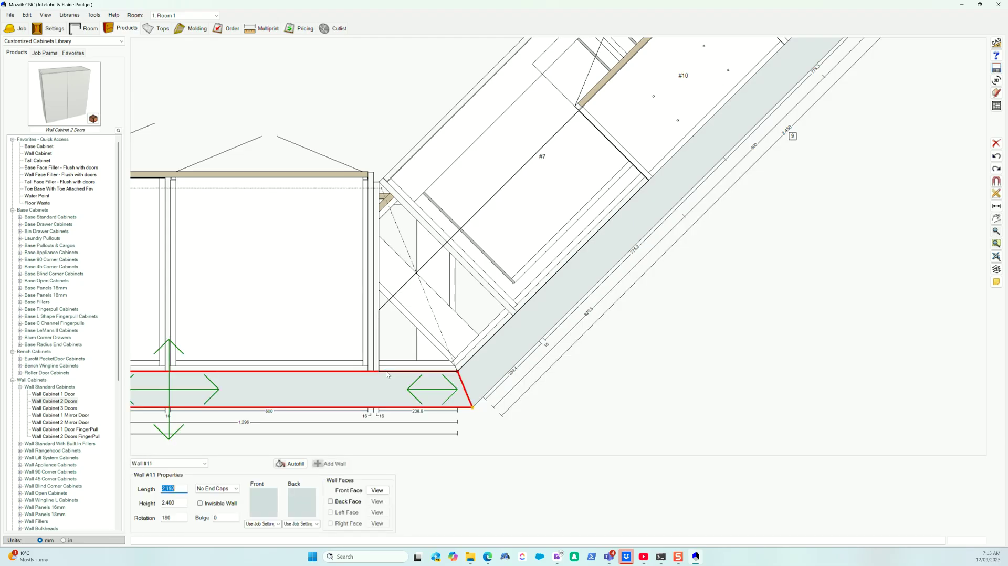
click(674, 371)
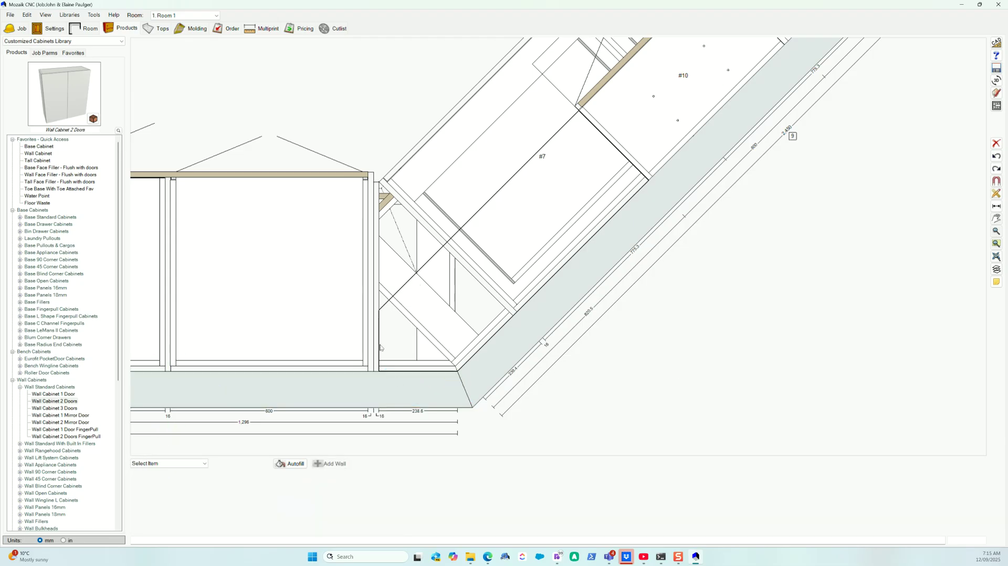
click(380, 340)
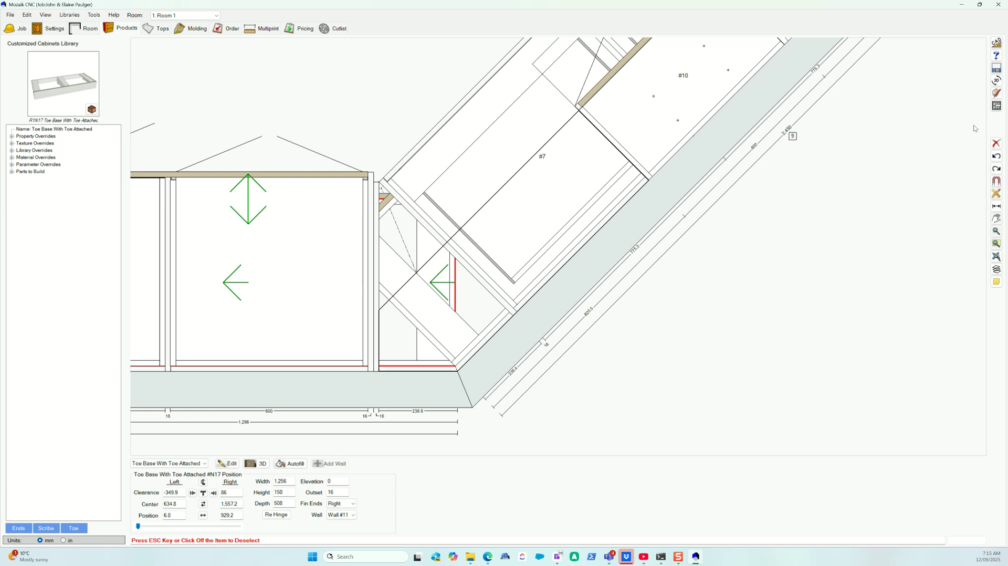
click(804, 101)
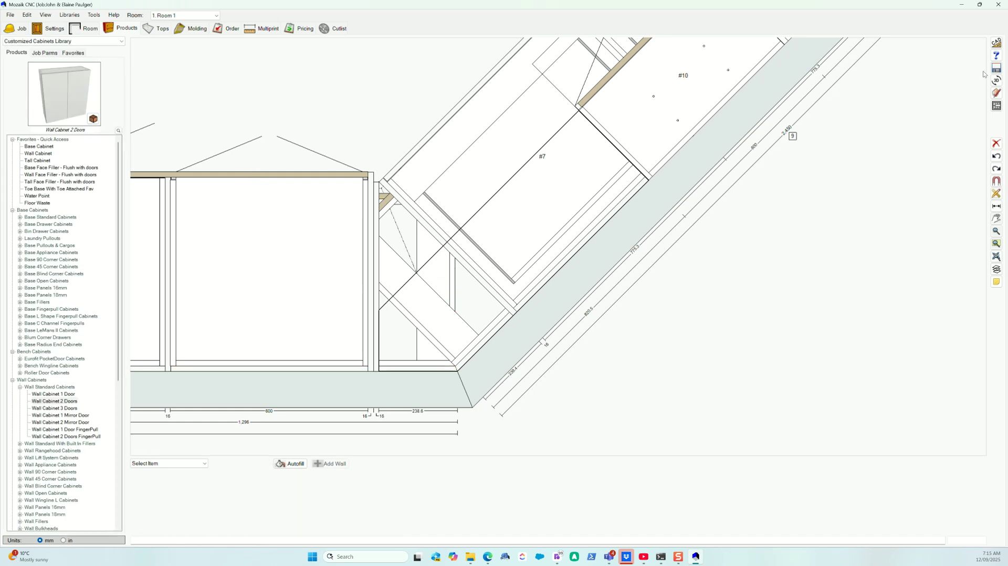
Delete the short outline line running from the diagonal to the wall beside the tall cabinet's end panel
click(385, 343)
key(Delete)
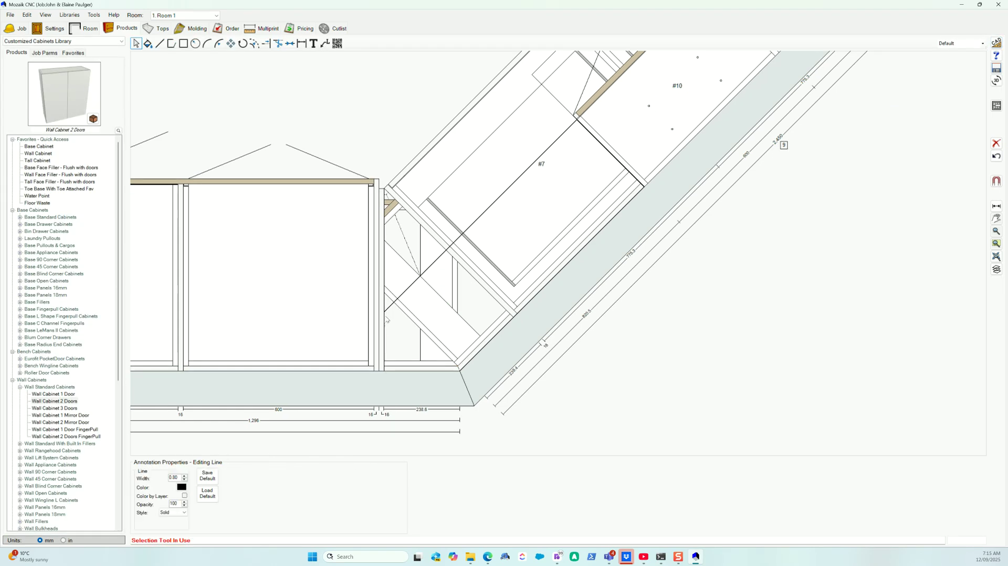
drag(388, 313, 374, 325)
key(ctrl+z)
Draw a straight line between the two 16 mm panels at the tall cabinets' end, from the front corner to the wall
click(160, 44)
click(996, 181)
click(380, 177)
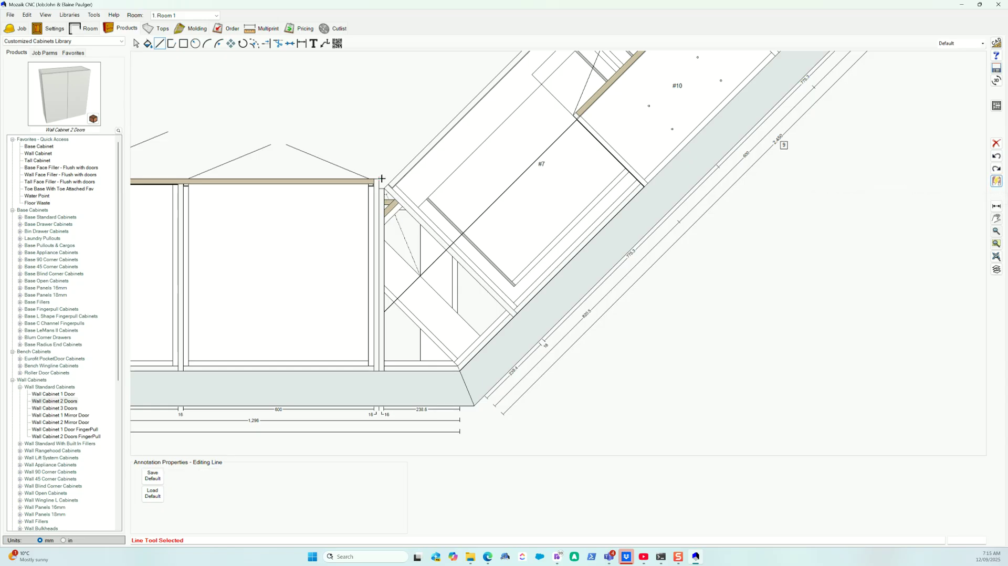
click(380, 371)
click(136, 43)
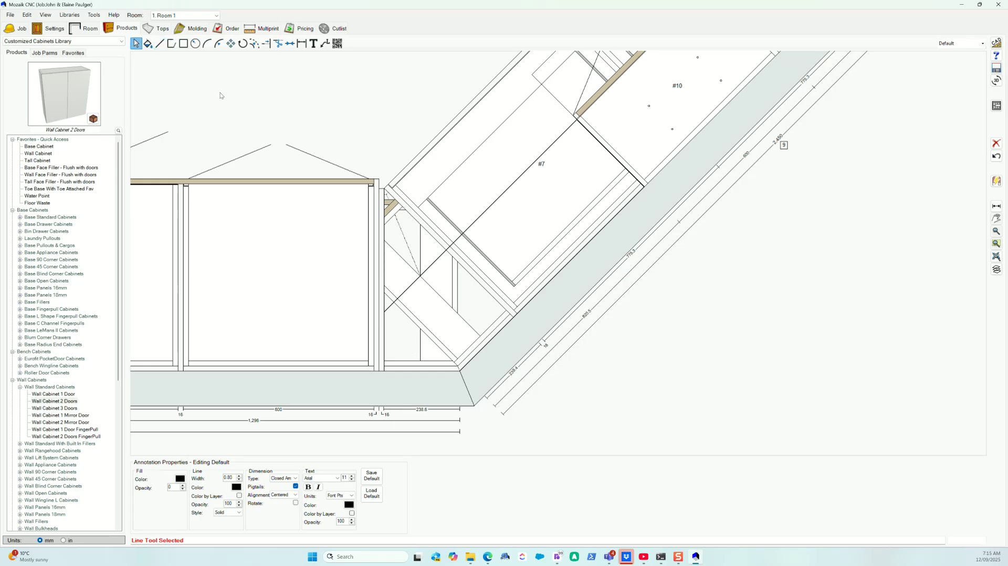
Select all the corner outline lines, including the new one between the end panels, and set their colour to red
drag(334, 142, 530, 388)
drag(685, 349, 675, 419)
shift+click(572, 128)
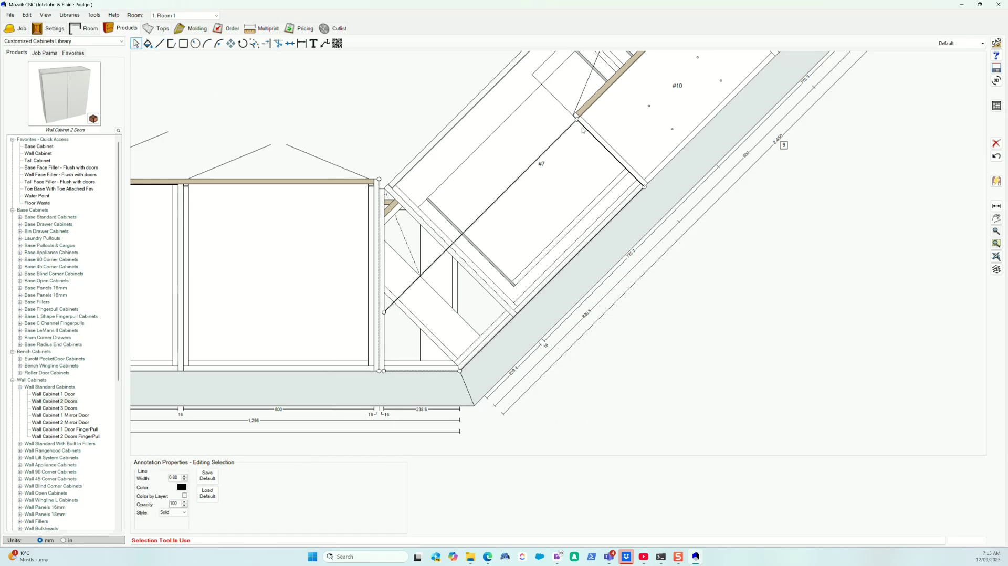
shift+click(584, 131)
click(181, 486)
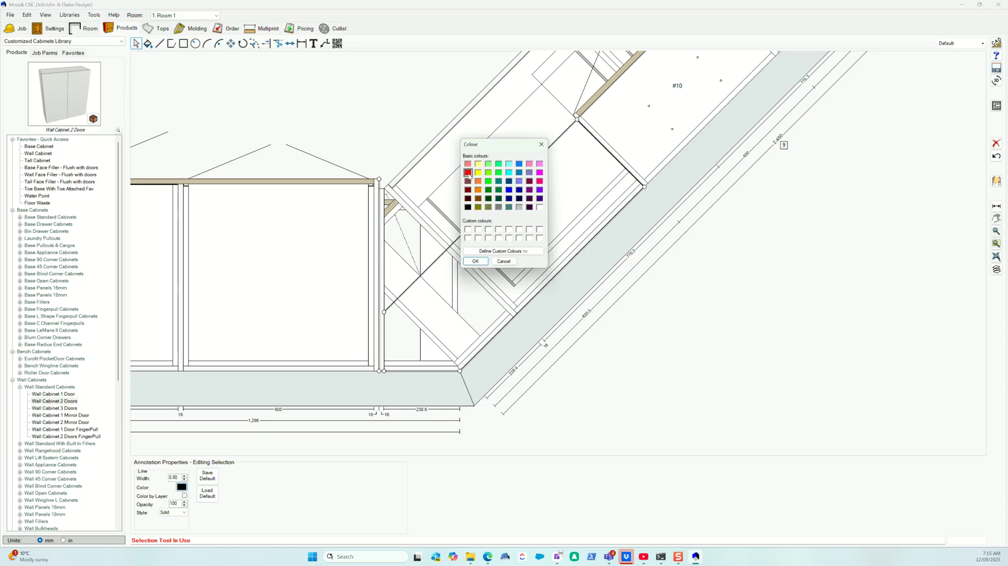
click(480, 261)
click(382, 355)
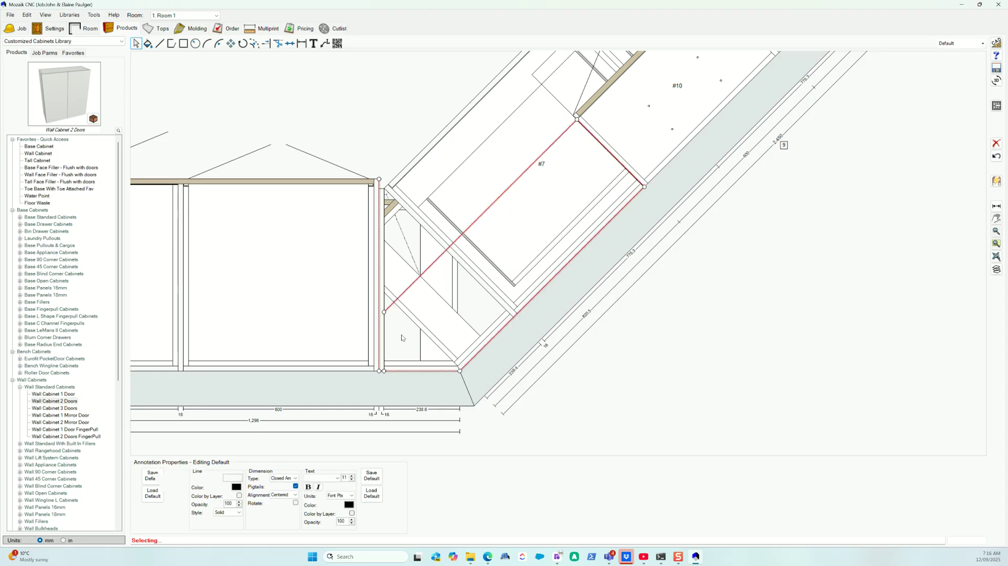
Extend the diagonal front line and the short line along the wall to the red line between the end panels
scroll(383, 367, up, 1)
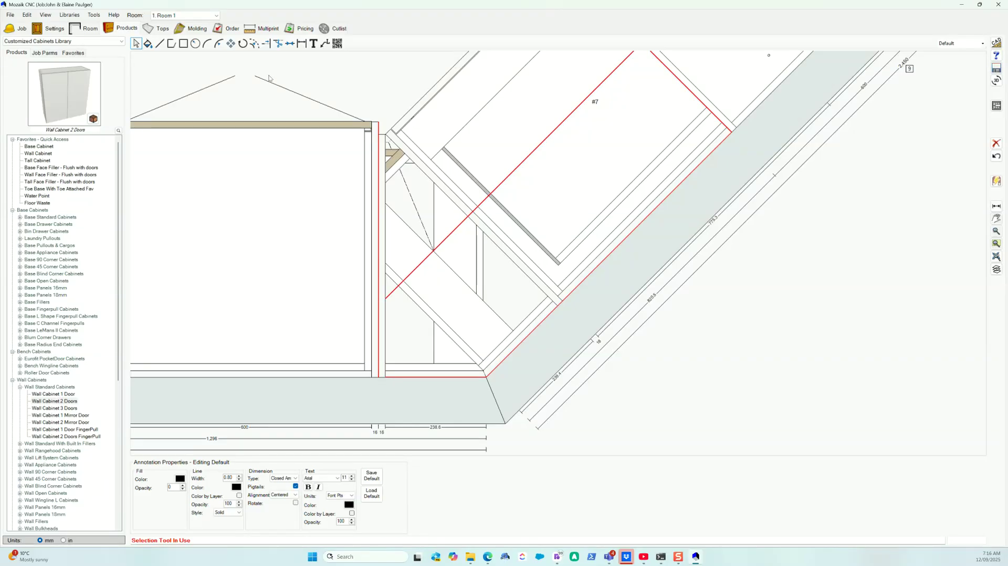
click(265, 44)
click(376, 309)
click(377, 309)
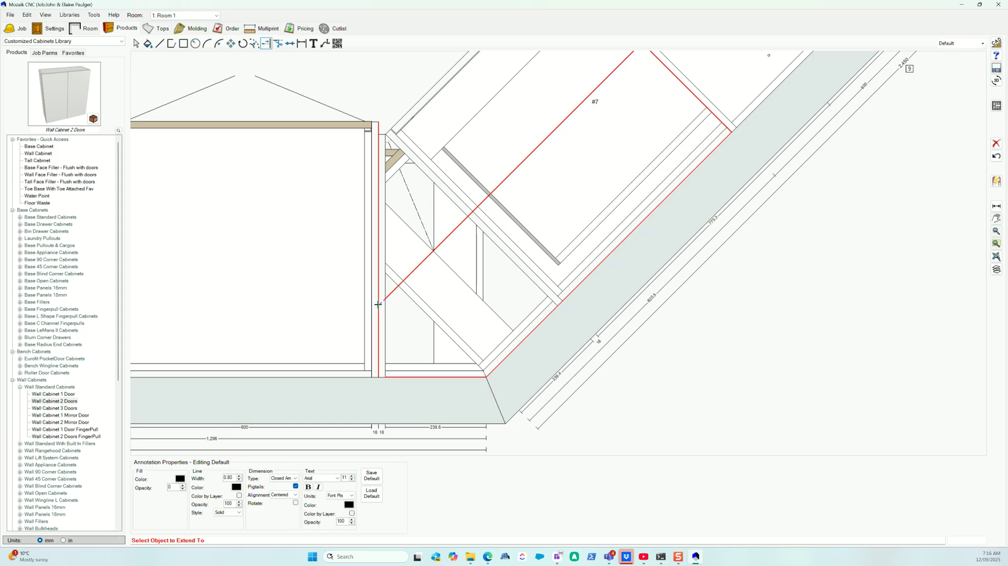
click(385, 378)
click(378, 376)
Trim off the part of the red end-panel line that runs forward beyond the diagonal front line
click(278, 43)
click(378, 266)
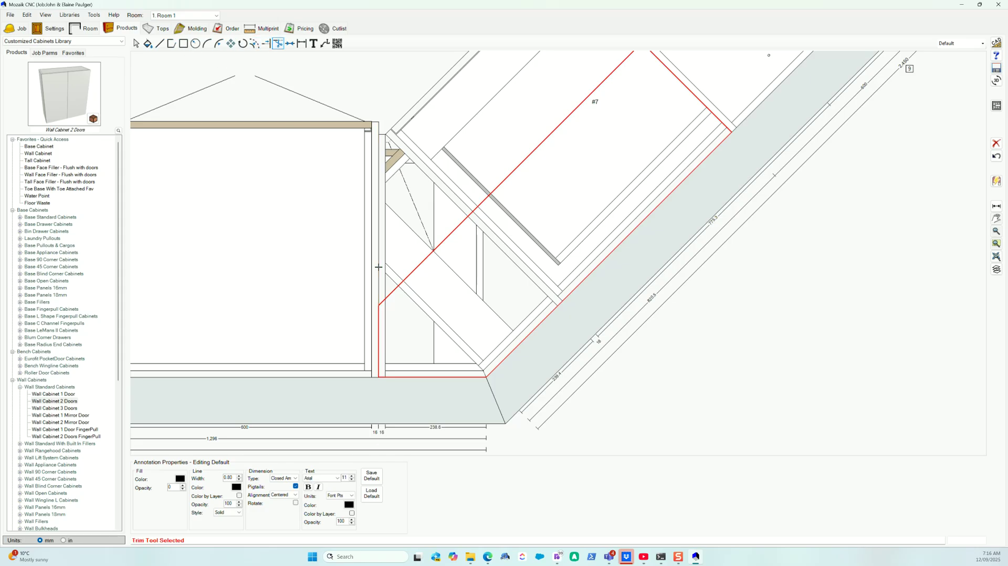
click(135, 44)
Select all the red corner outline lines and join them into one closed shape
scroll(270, 229, down, 2)
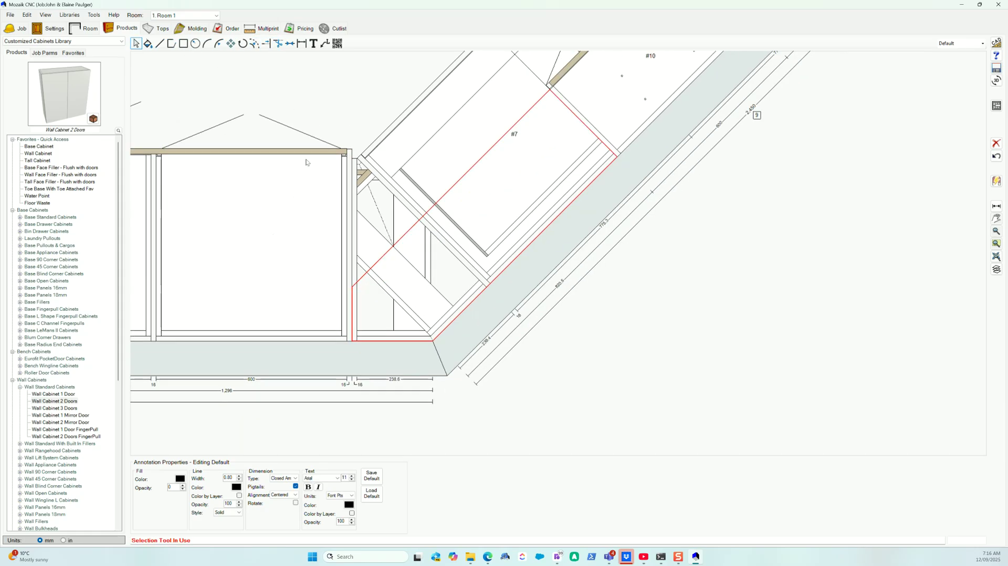
mouse_move(260, 86)
mouse_down()
mouse_move(518, 225)
mouse_move(780, 400)
mouse_move(710, 388)
mouse_up()
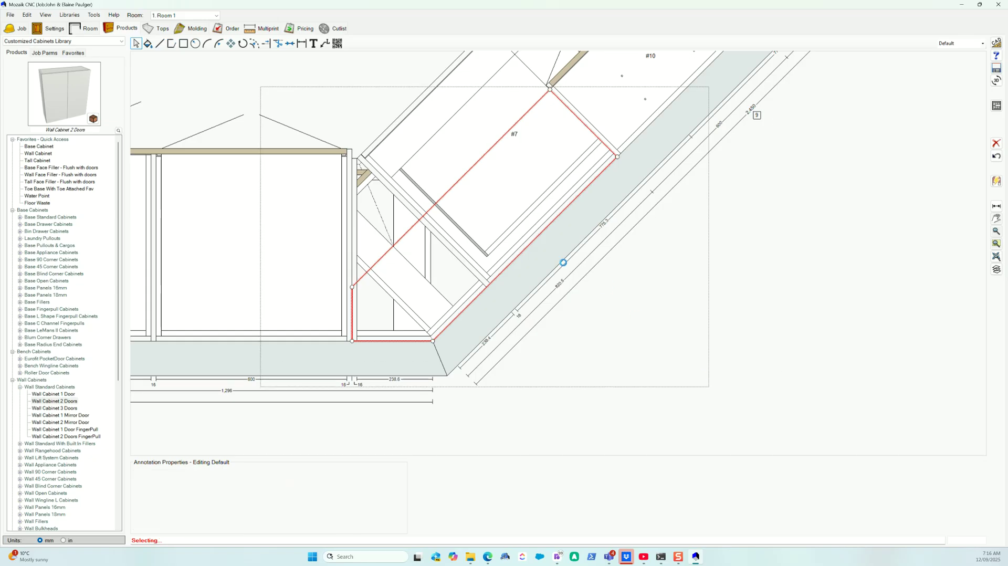
right_click(524, 248)
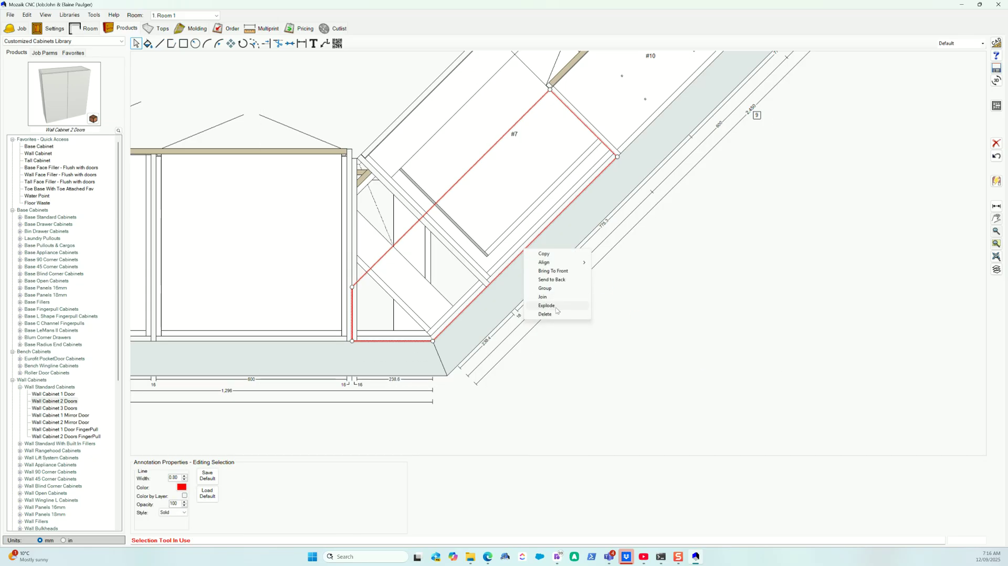
click(548, 296)
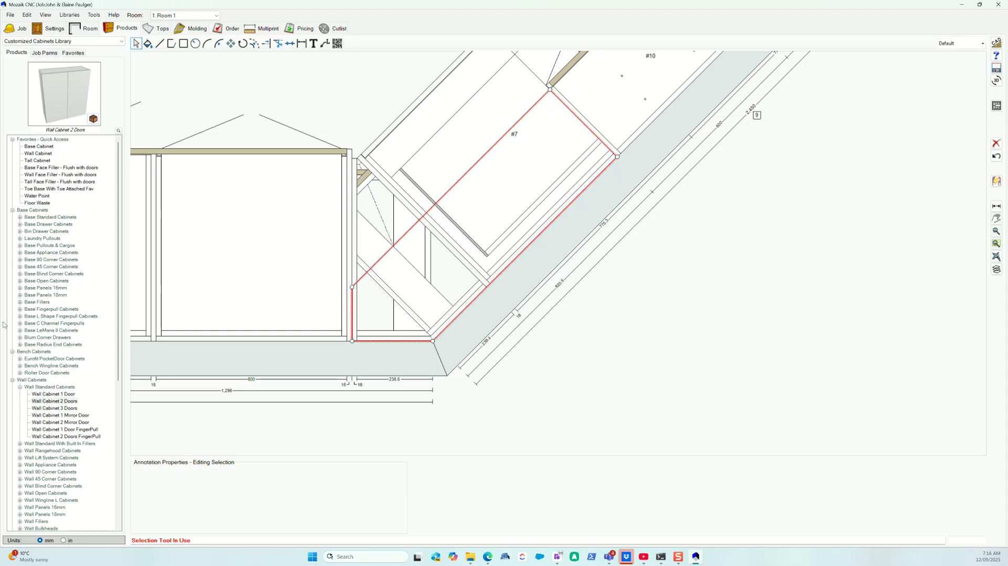
key(Escape)
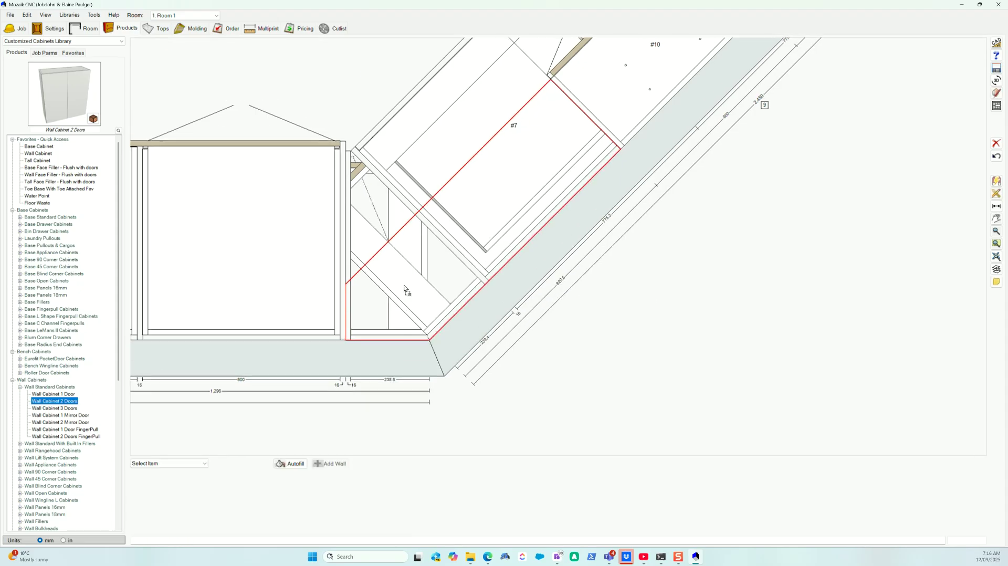
Place a Wall Cabinet 2 Doors inside the revised red outline and conform it to the enclosing shape
click(466, 281)
click(543, 303)
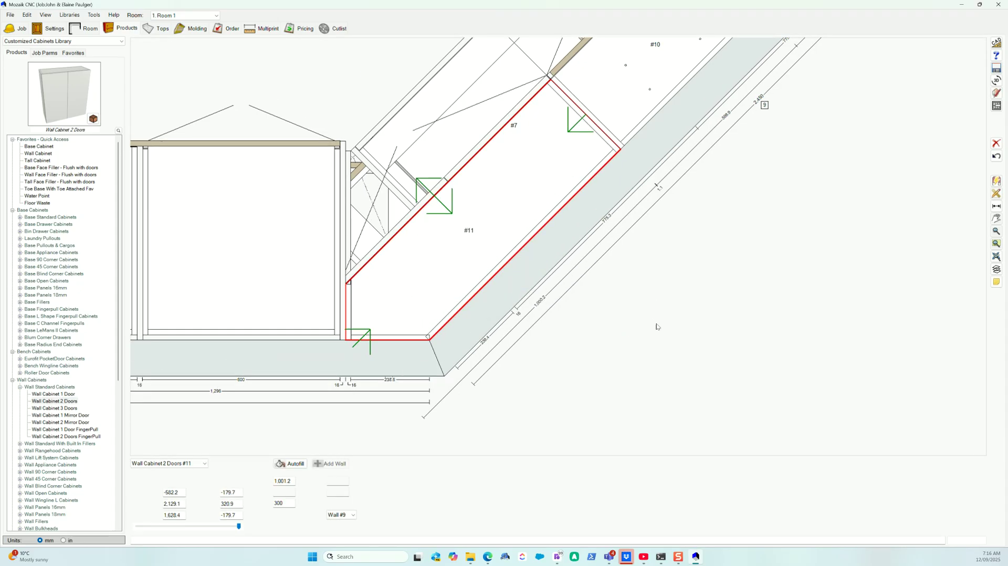
click(649, 315)
Check the placement of the new corner cabinet in the 3D room view
click(995, 80)
drag(709, 202, 630, 136)
scroll(604, 115, up, 3)
scroll(603, 115, up, 2)
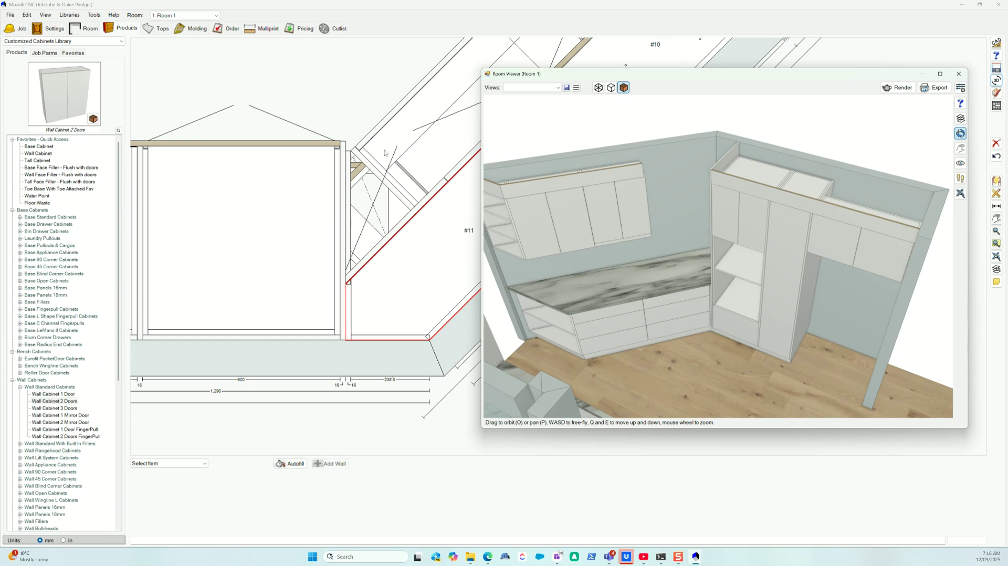
click(959, 74)
Set corner cabinet #11 to a height of 750 mm and an elevation of 1500 mm, matching wall cabinet #9
scroll(431, 263, down, 2)
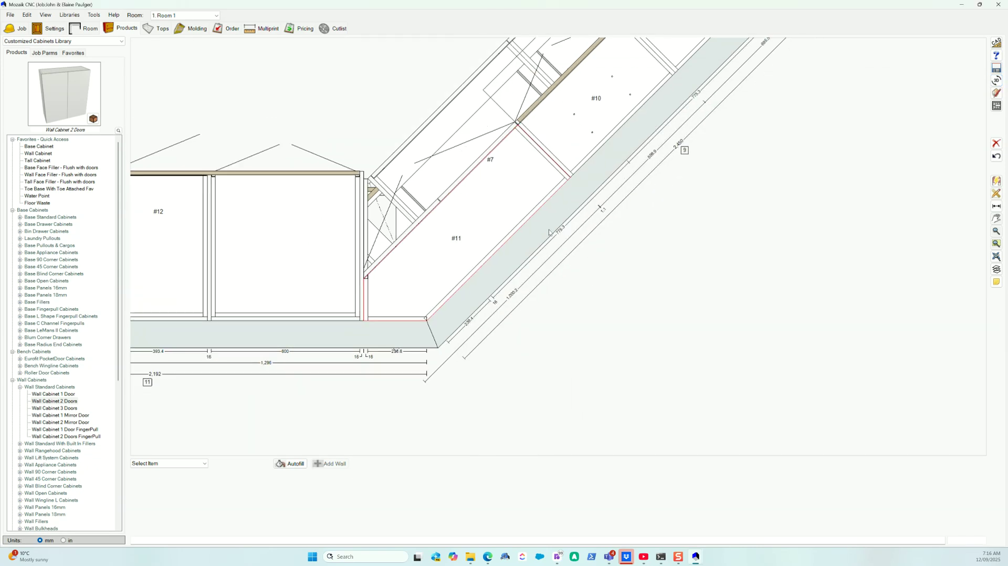
click(518, 205)
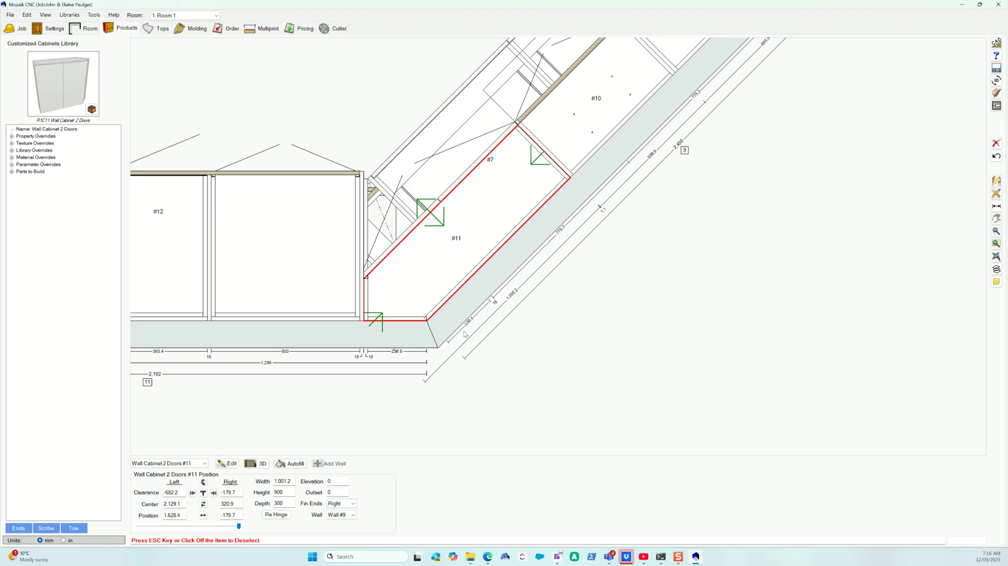
scroll(360, 384, down, 1)
click(596, 126)
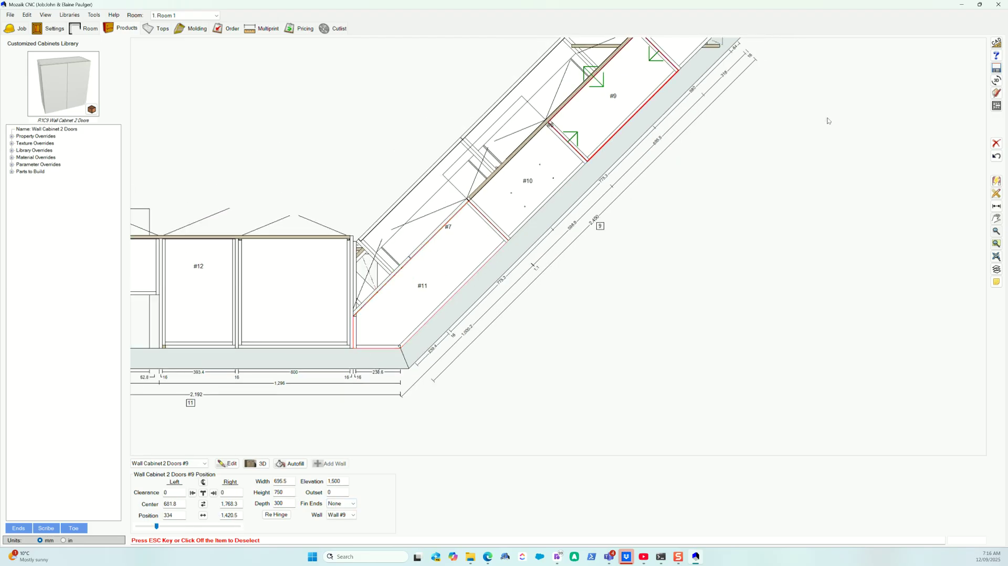
click(604, 327)
click(450, 305)
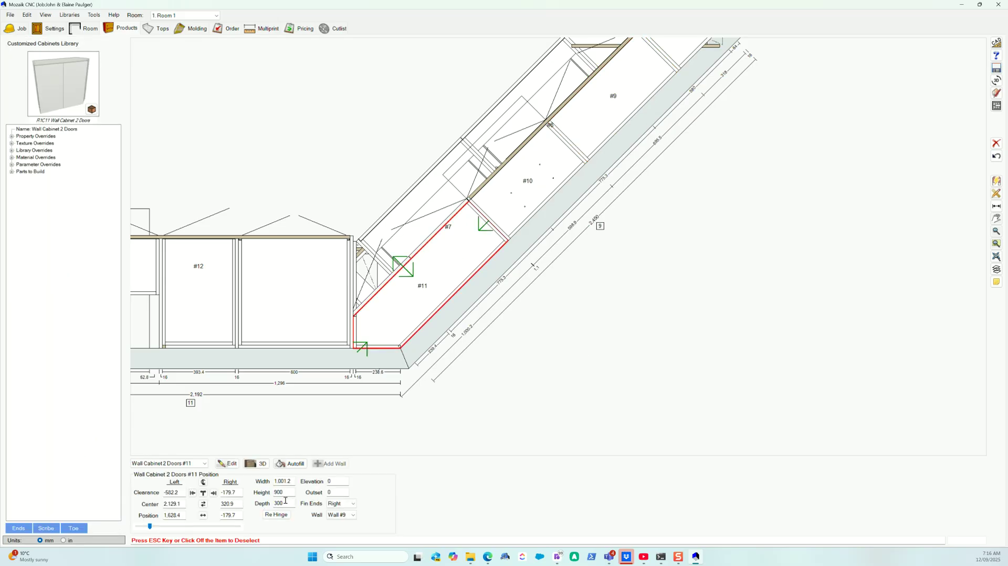
click(290, 493)
click(339, 482)
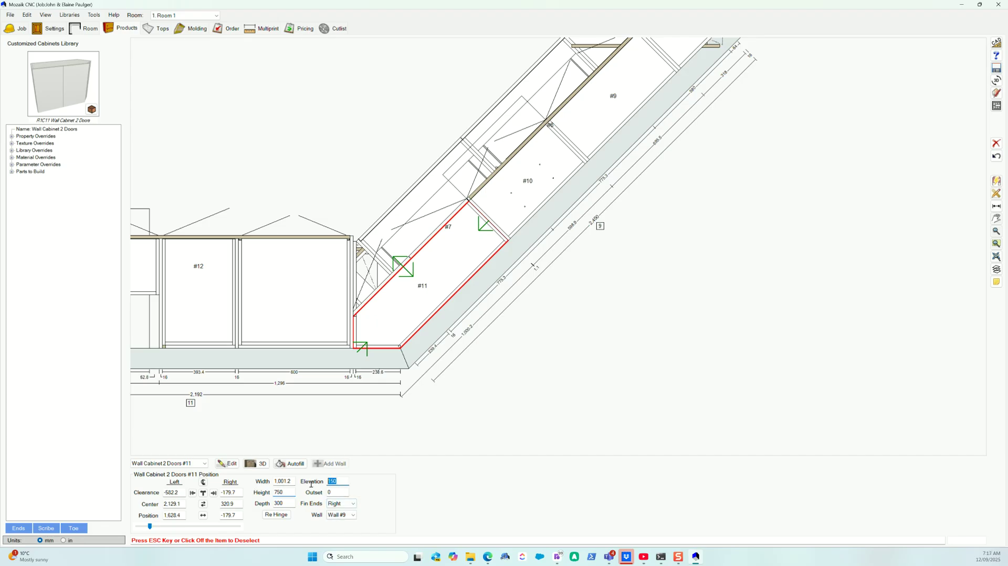
text(1150)
key(Return)
Examine in the 3D room view how the raised corner cabinet meets the tall cabinet's end panel
click(995, 80)
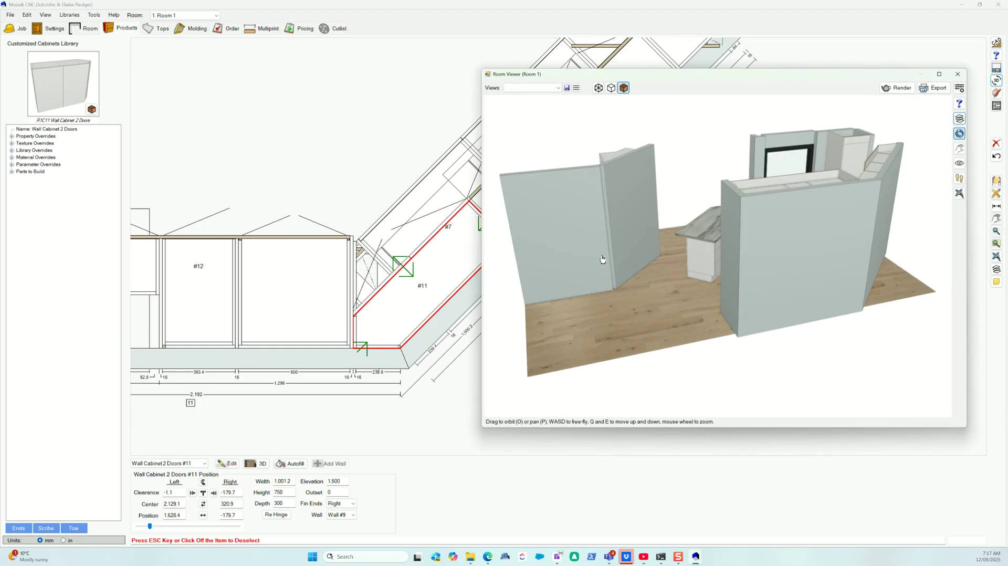
drag(701, 216, 983, 280)
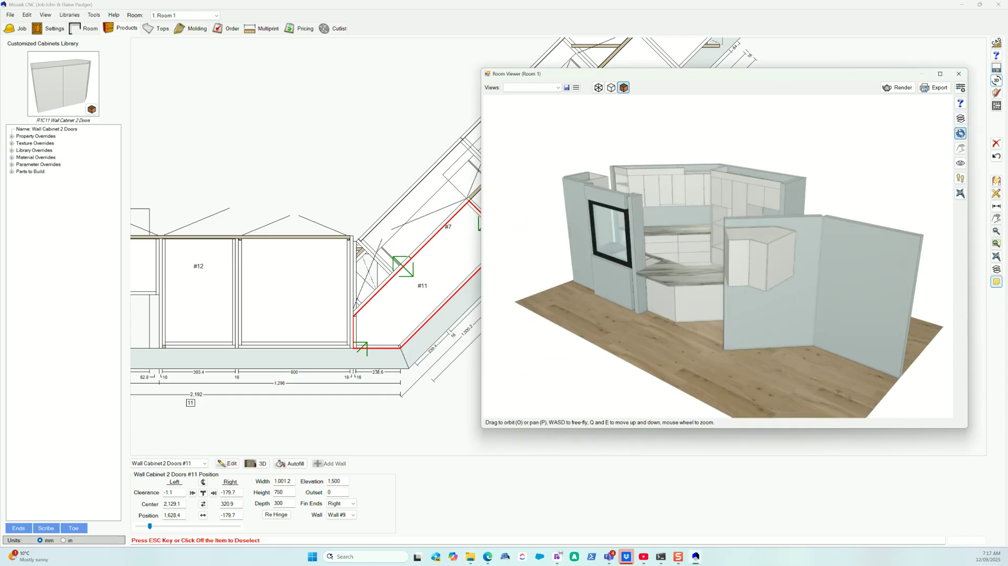
scroll(664, 167, up, 5)
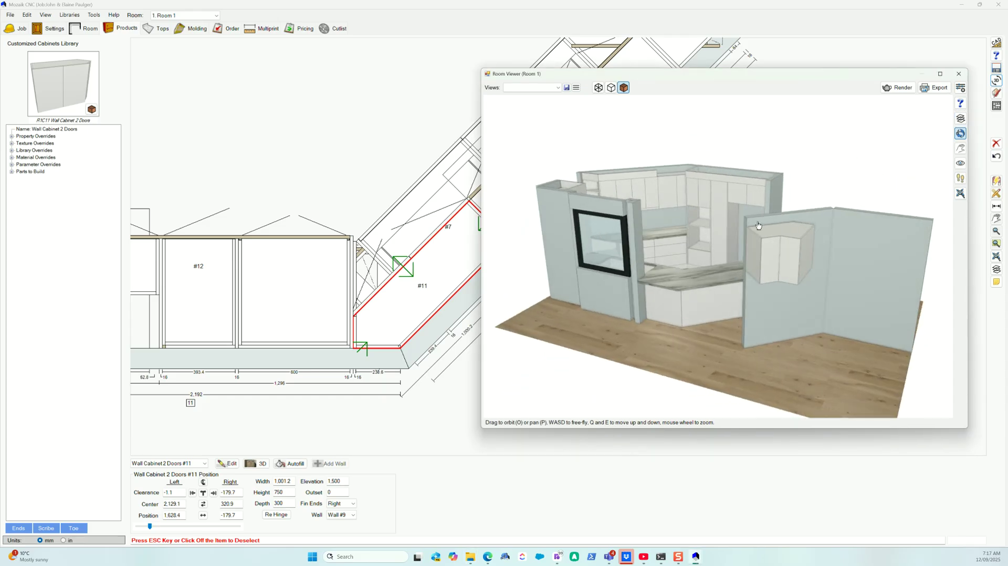
scroll(663, 166, up, 6)
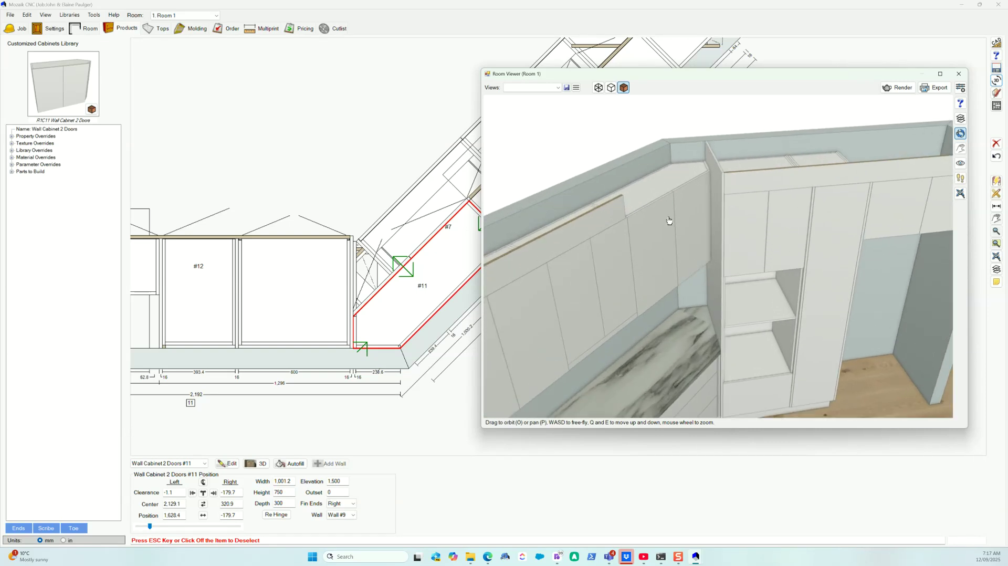
drag(681, 232, 691, 181)
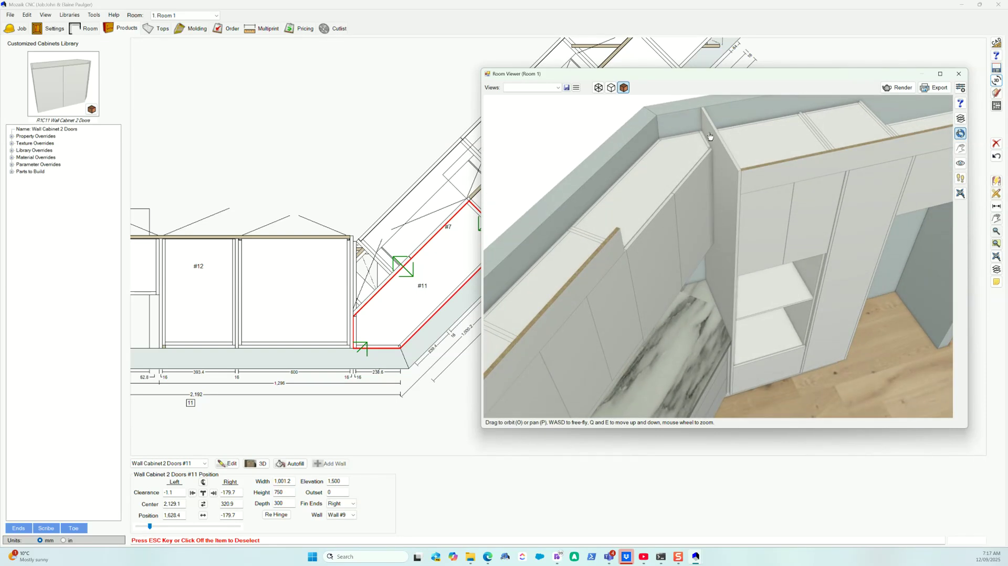
drag(887, 123, 710, 141)
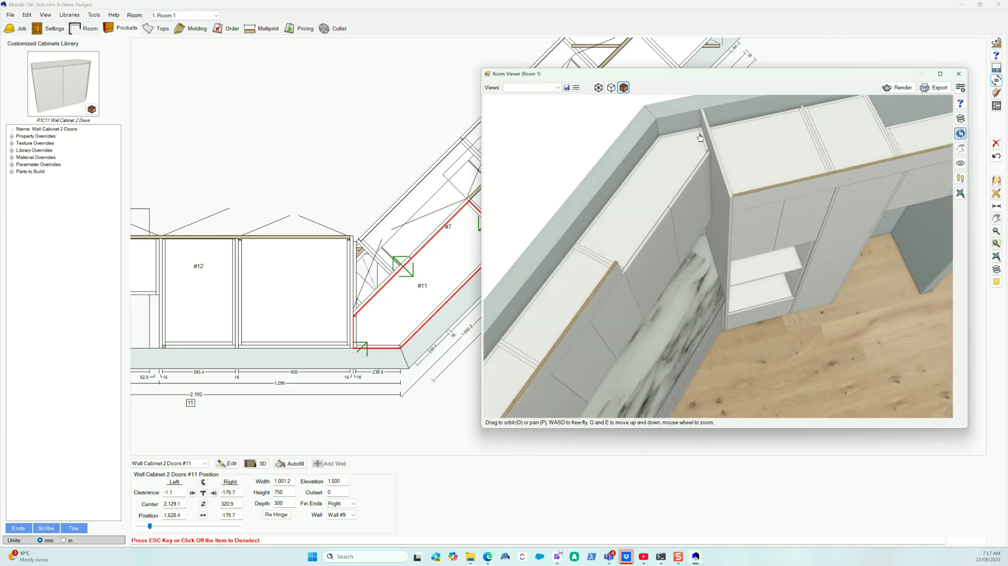
scroll(700, 136, up, 5)
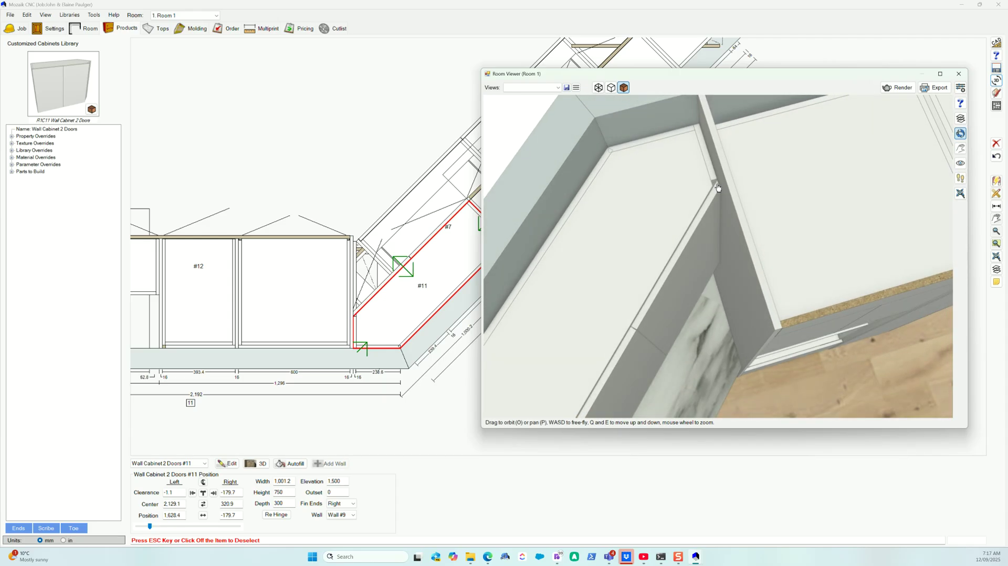
drag(887, 82, 885, 101)
click(955, 92)
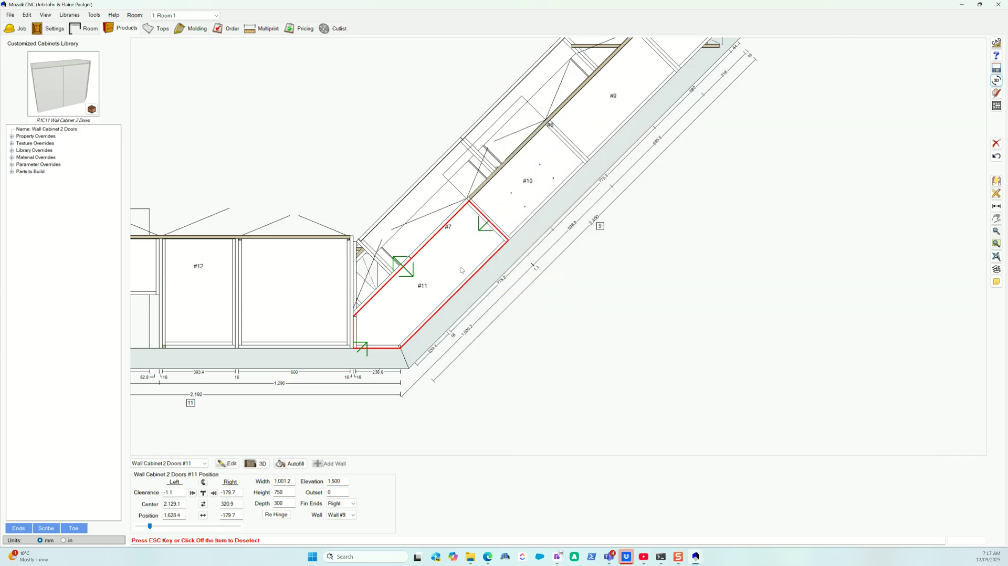
Open the product view of corner cabinet #11 from above and examine the door edge at its angled end
click(679, 228)
scroll(532, 259, up, 2)
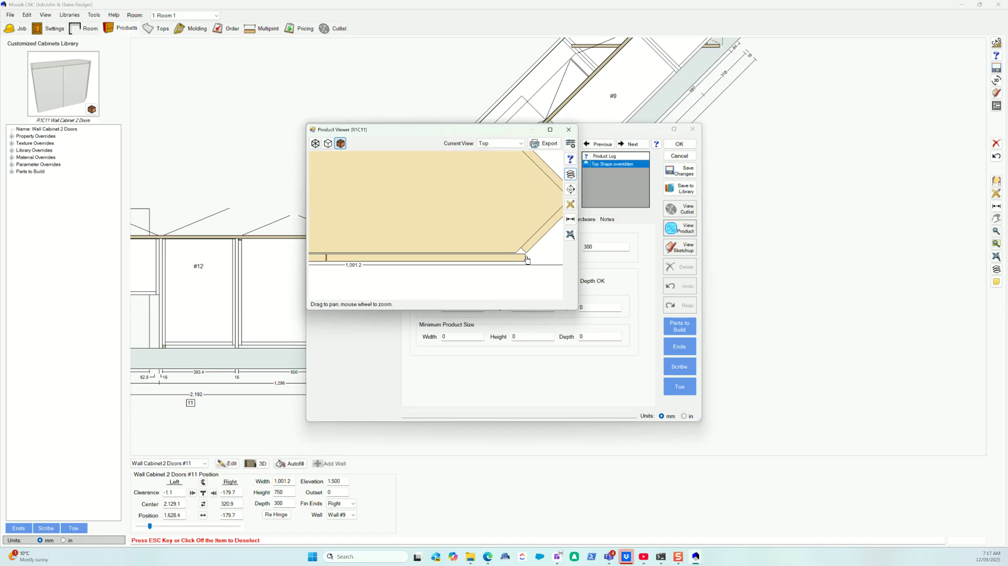
scroll(483, 270, down, 1)
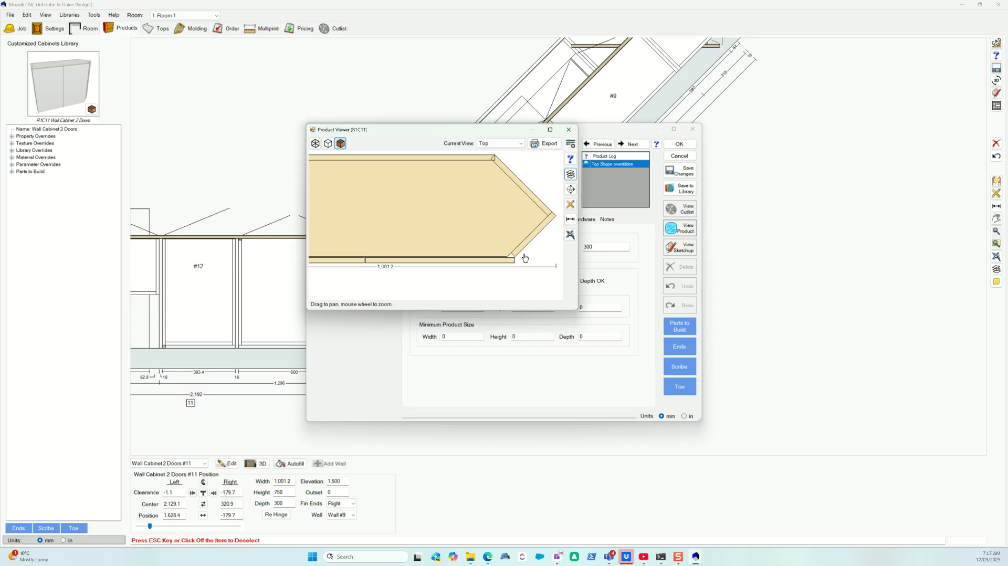
Set the right edge adjustment of corner cabinet #11's front face to -20 in its top shape
click(567, 131)
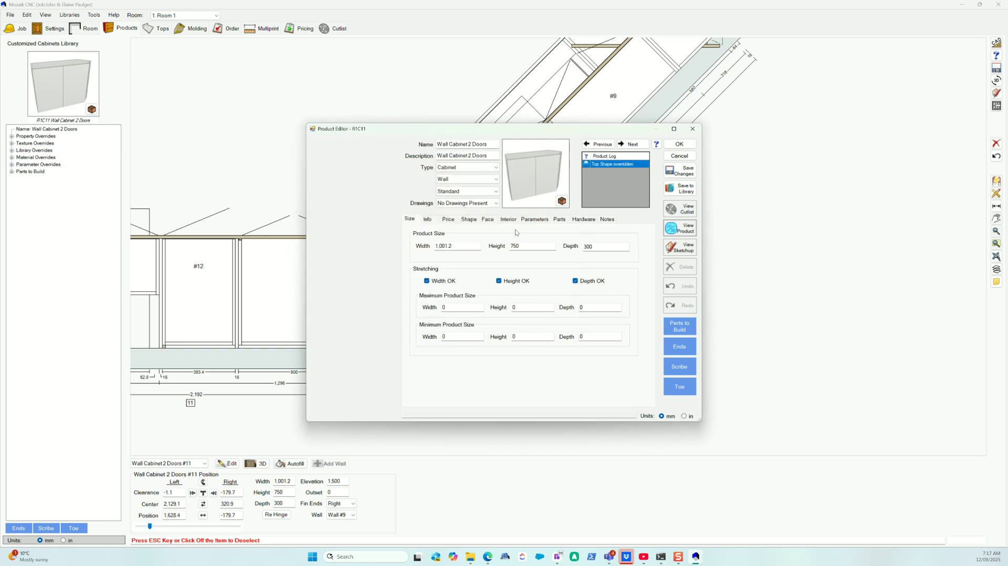
click(474, 219)
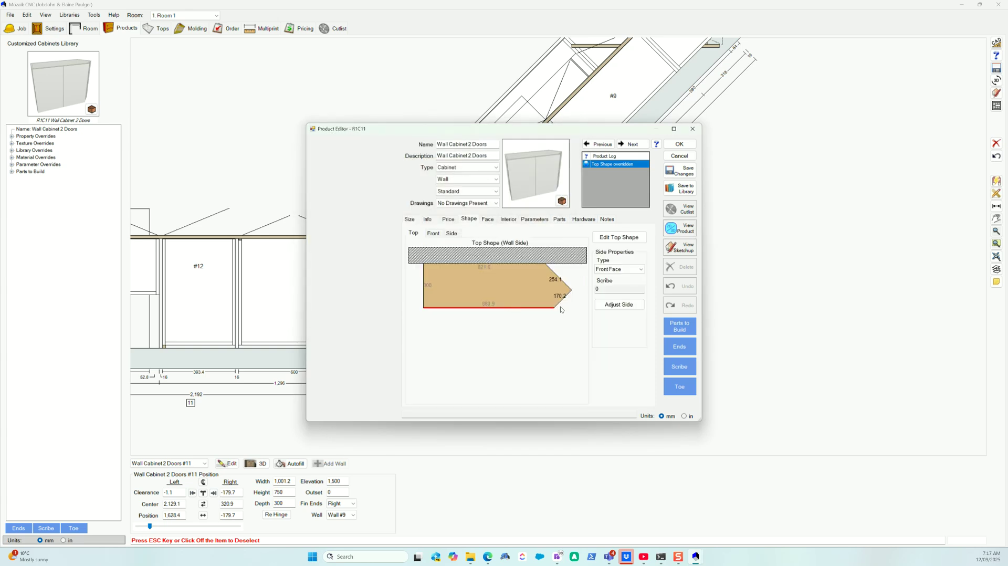
click(603, 307)
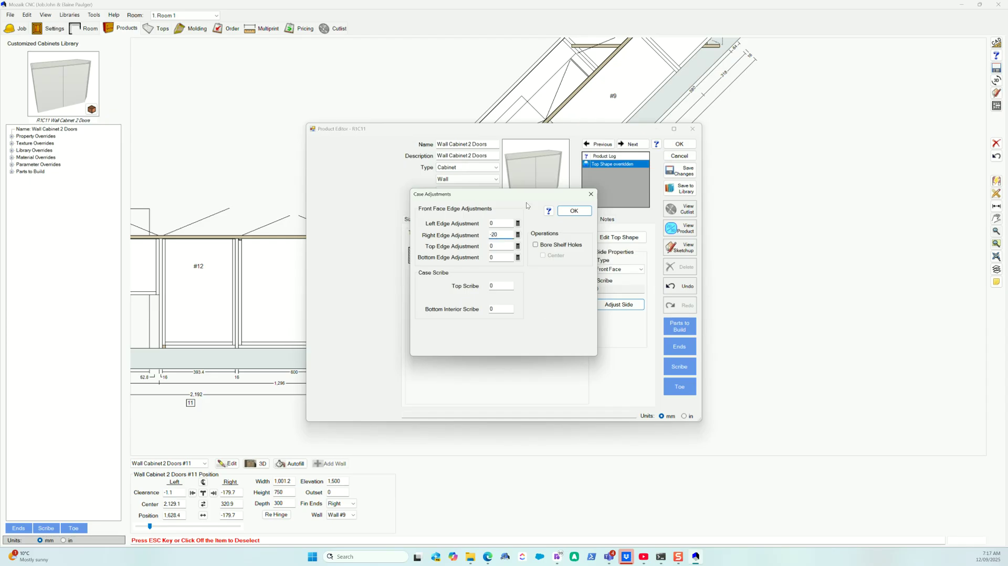
click(573, 210)
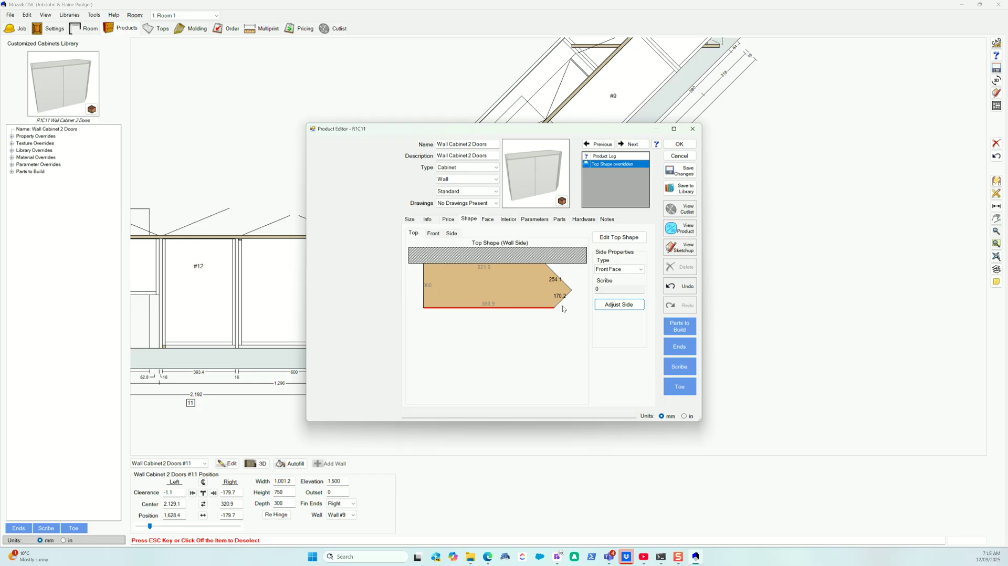
Adjust the left edge of the finished end on the shorter angled side of cabinet #11's top shape
click(561, 300)
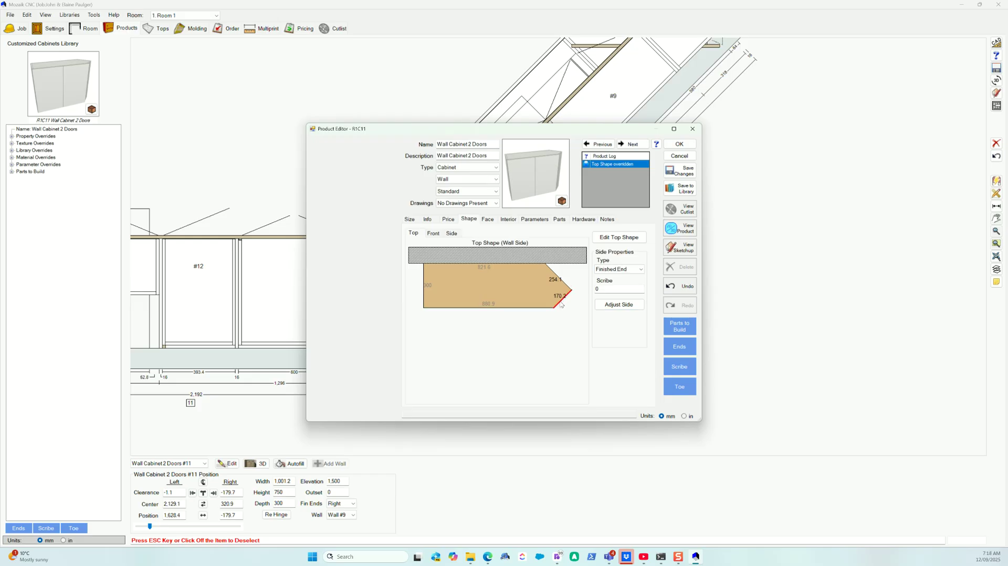
click(612, 305)
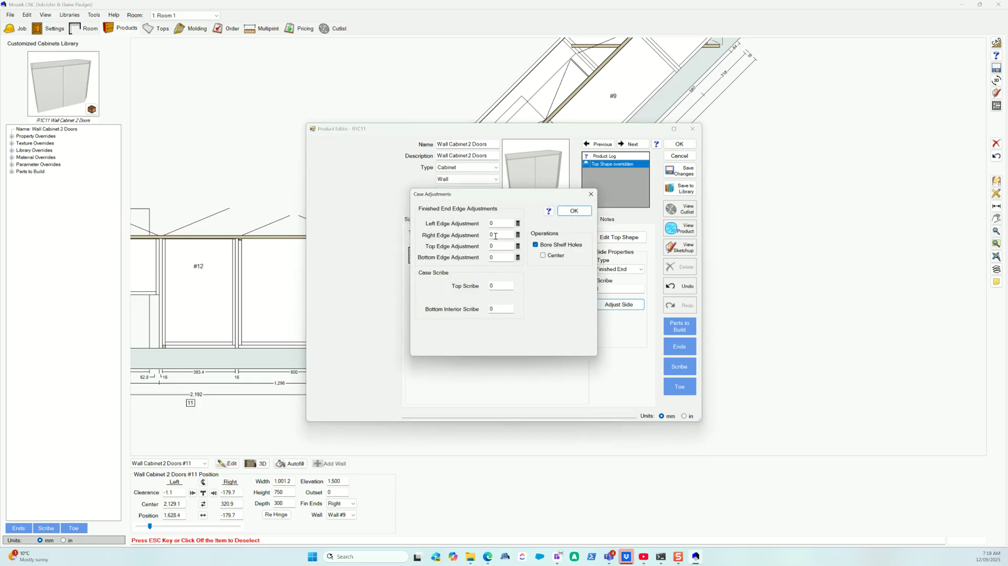
double_click(499, 223)
click(573, 211)
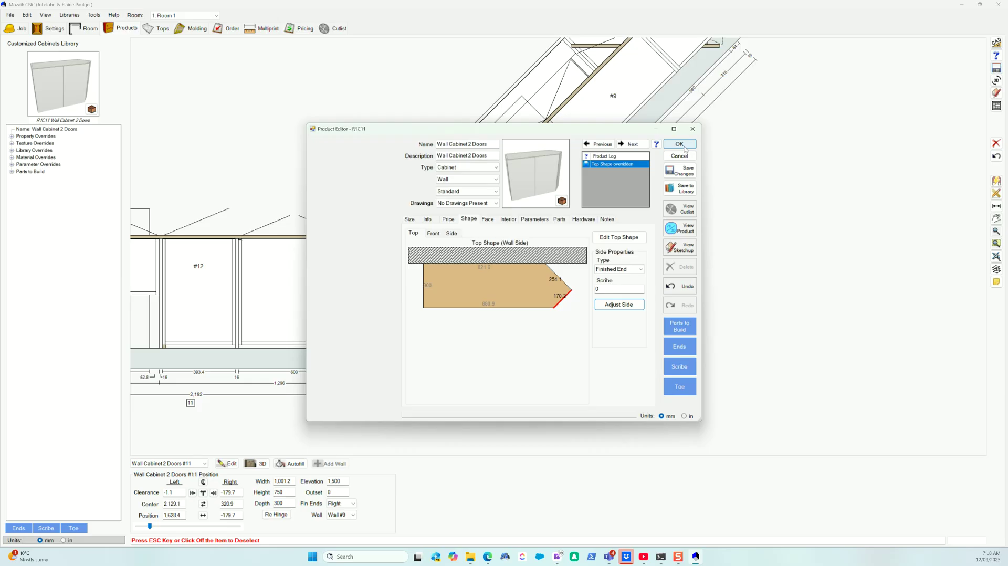
Check from above how cabinet #11's door edge meets the angled finished end, and accept the product edits
click(679, 228)
scroll(535, 254, up, 6)
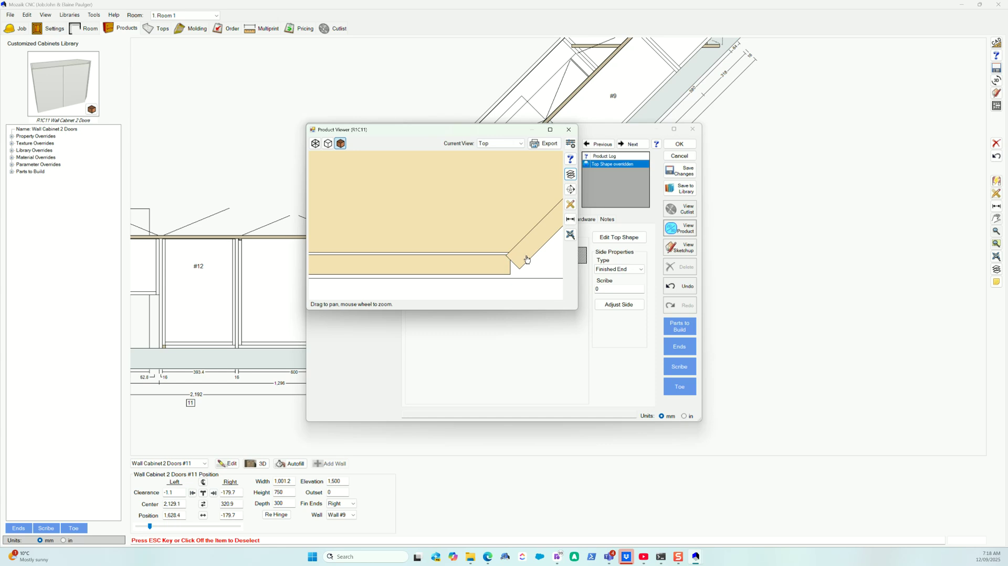
scroll(523, 258, up, 1)
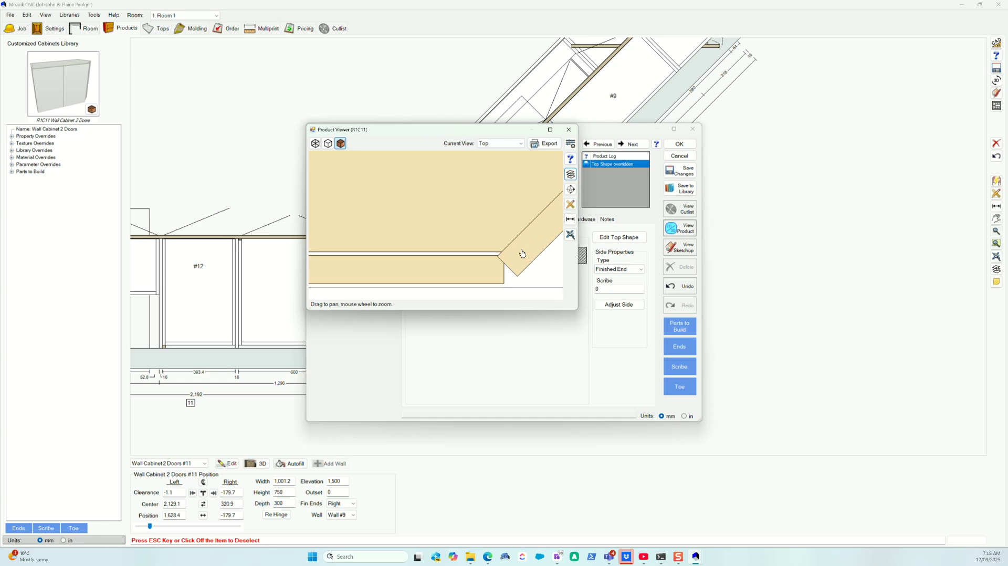
scroll(546, 262, down, 3)
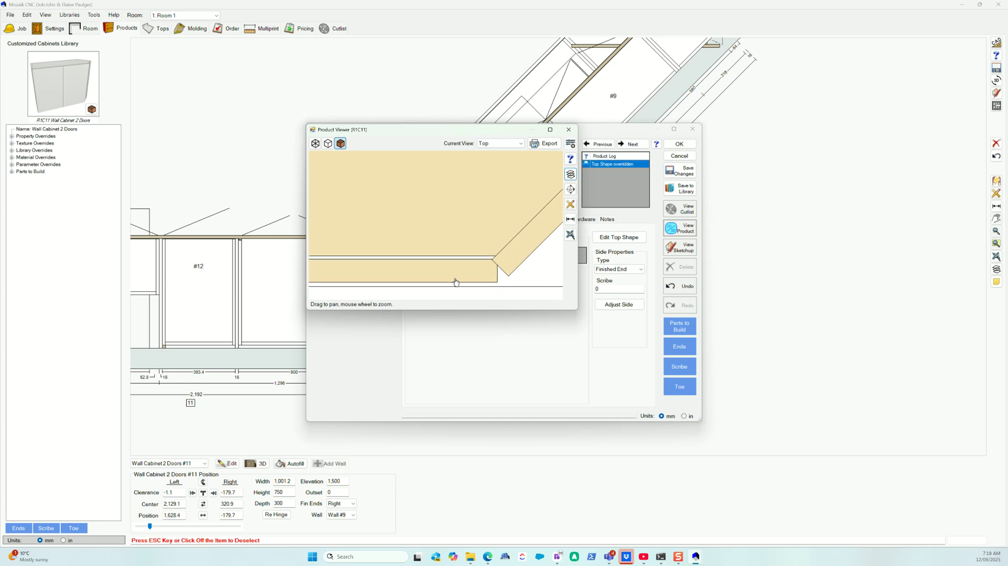
scroll(432, 201, down, 2)
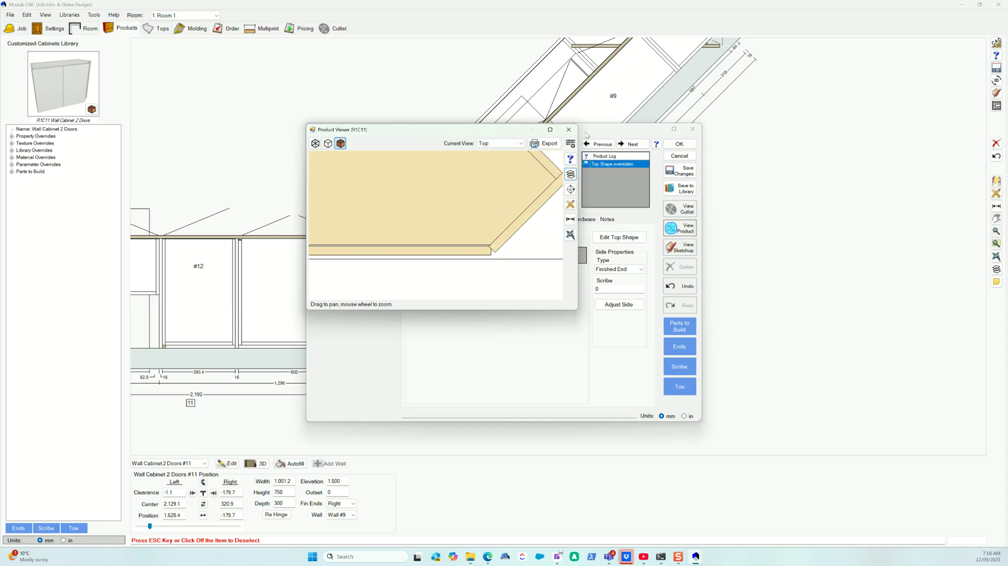
click(568, 130)
click(679, 143)
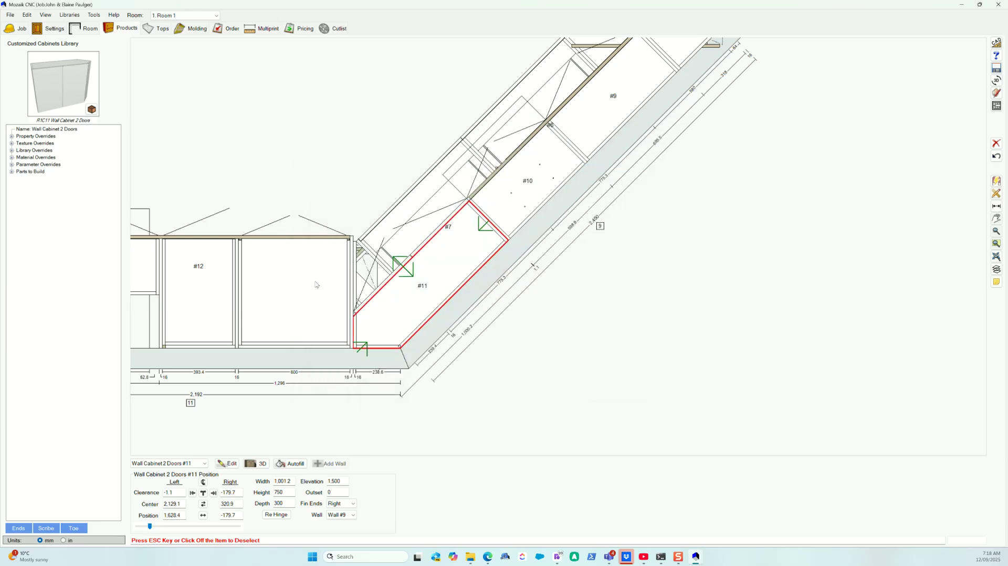
Examine in the room plan where the angled end of cabinet #11 meets the tall cabinet's end panel
scroll(362, 318, up, 4)
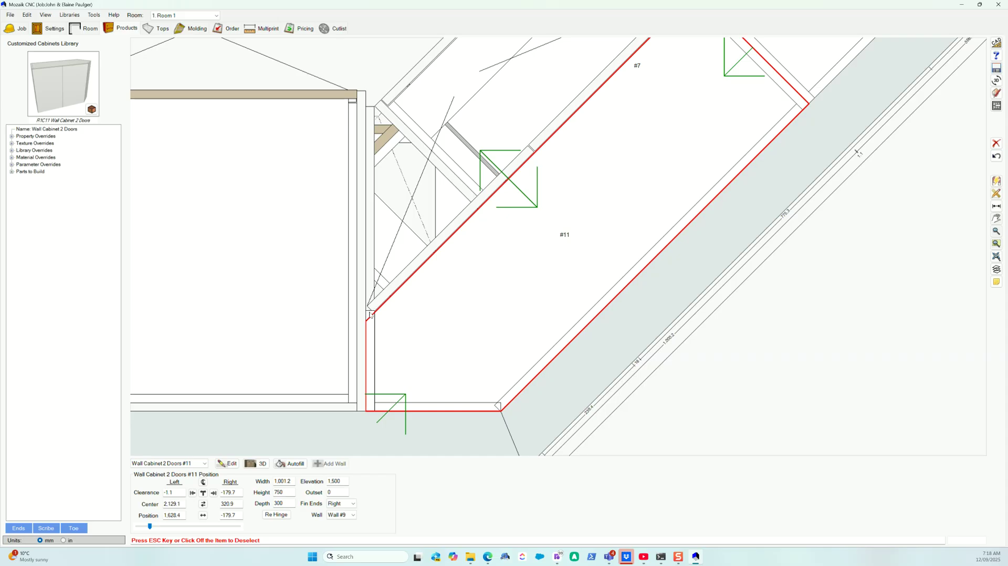
scroll(370, 318, up, 3)
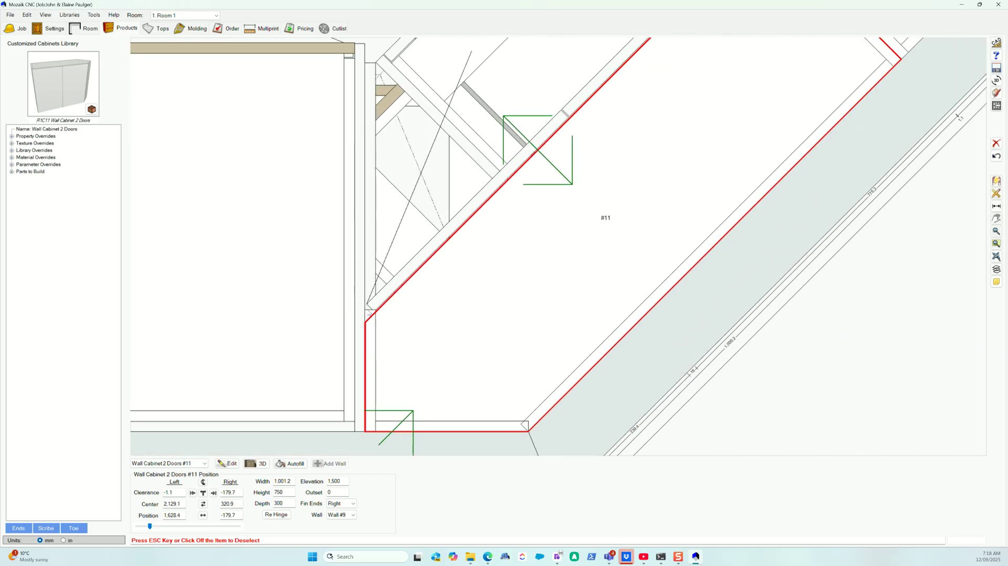
click(365, 307)
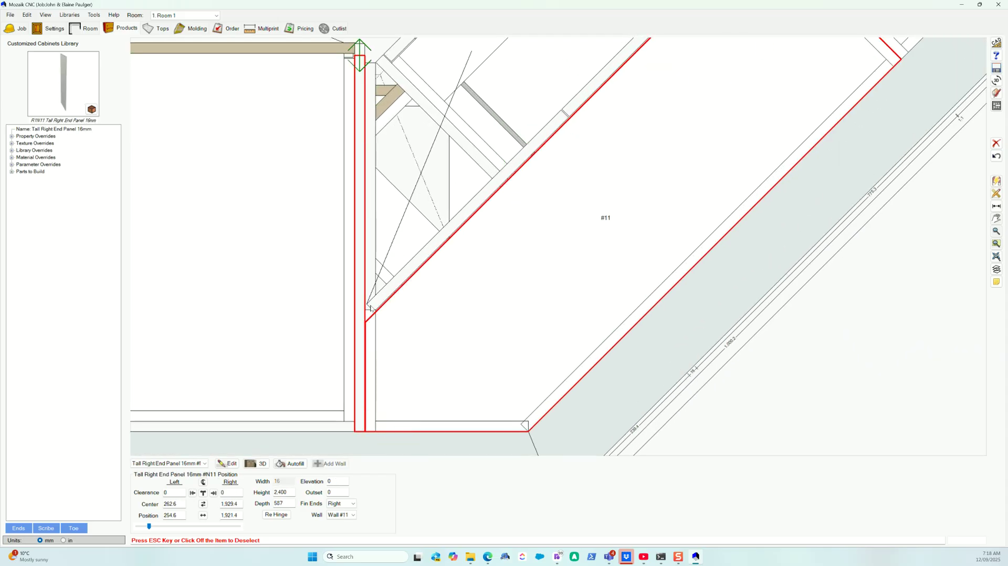
scroll(371, 309, up, 2)
scroll(368, 308, down, 2)
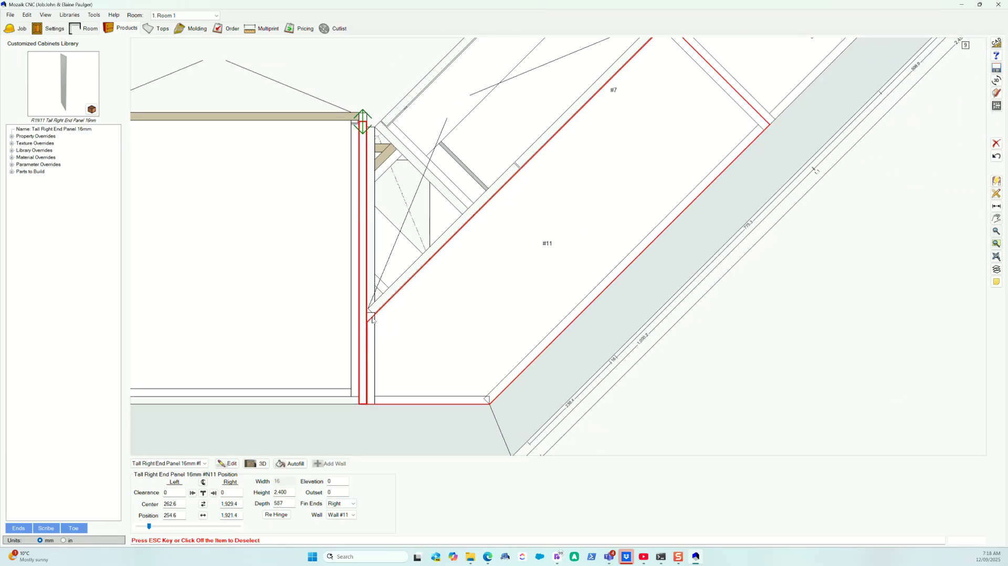
scroll(440, 367, down, 1)
key(Escape)
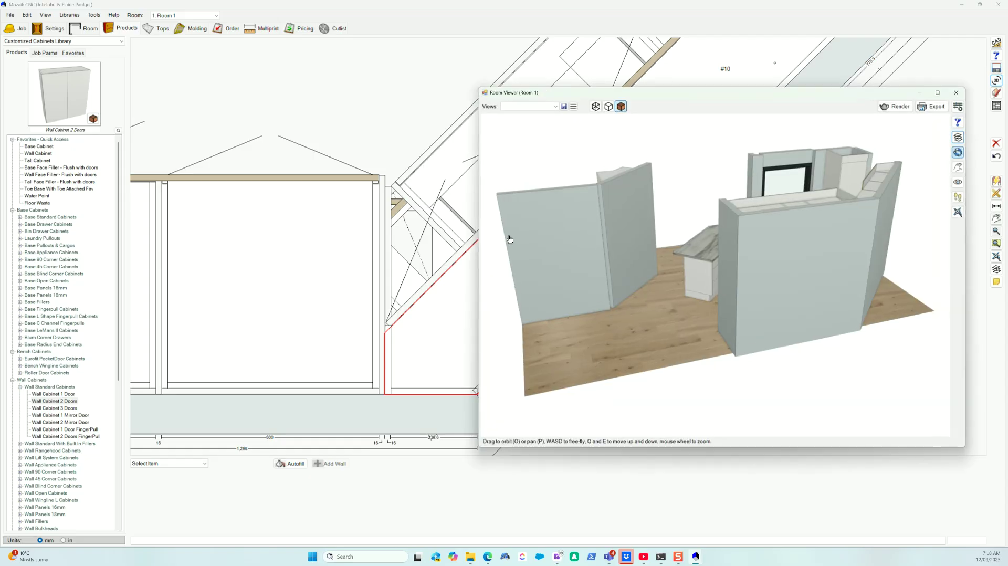
Inspect the corner cabinet and the bulkhead above the wall cabinets in the 3D room view
drag(713, 205, 644, 179)
scroll(644, 178, up, 3)
scroll(645, 179, up, 3)
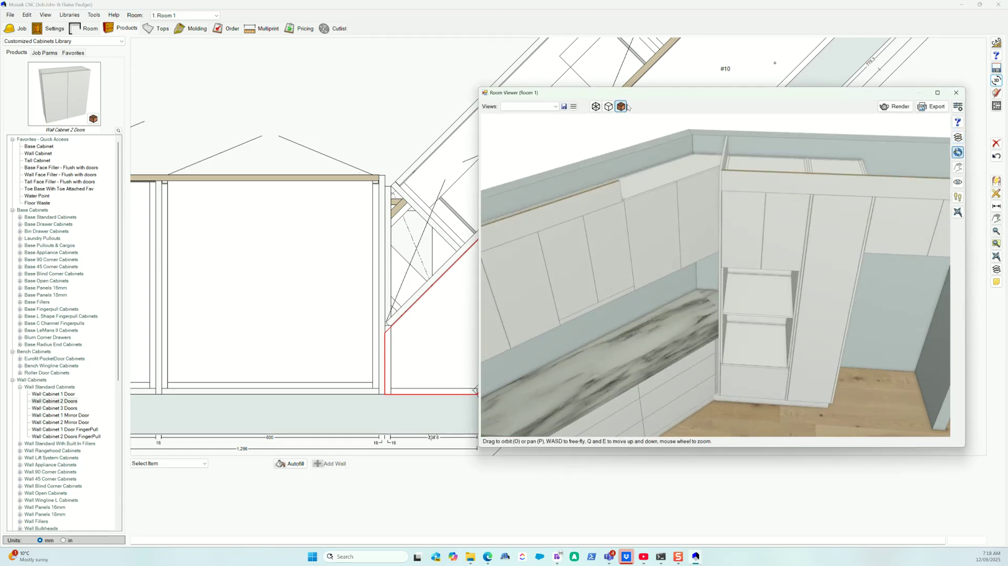
drag(663, 99, 655, 116)
scroll(624, 210, up, 3)
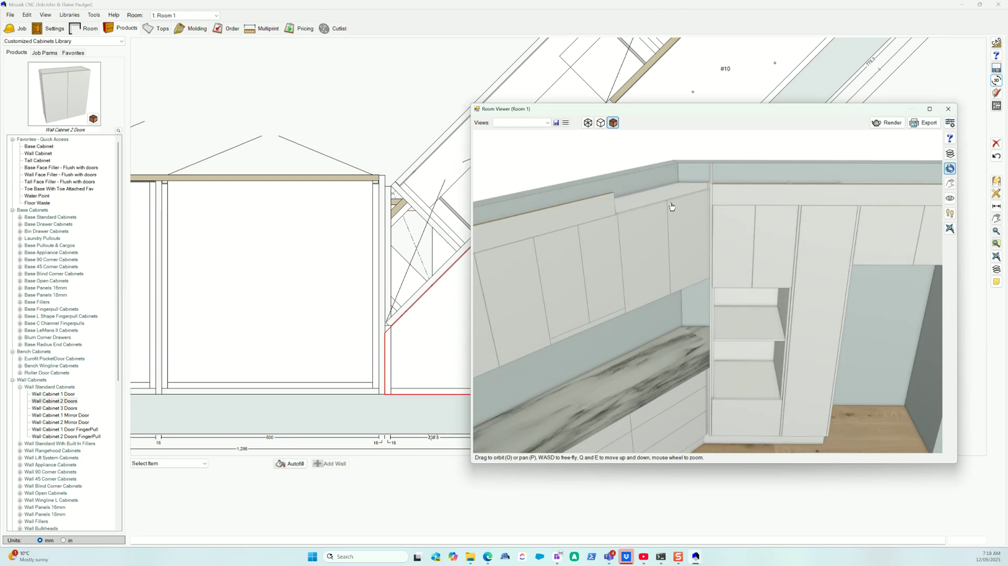
scroll(672, 207, up, 3)
click(948, 109)
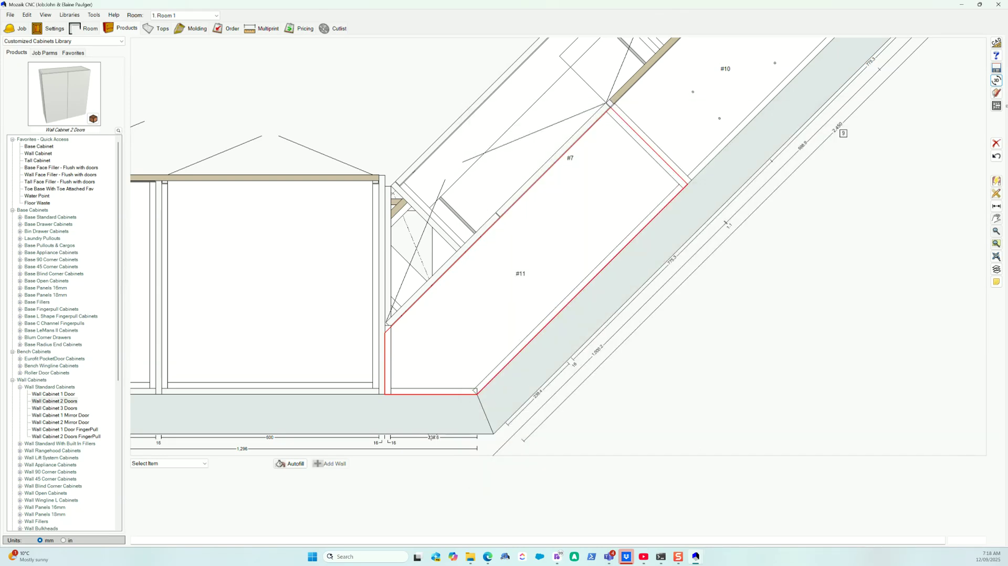
Stretch the straight bulkhead in the wall #9 elevation over cabinet #11 to the wall's end, about 2131 mm wide
click(996, 106)
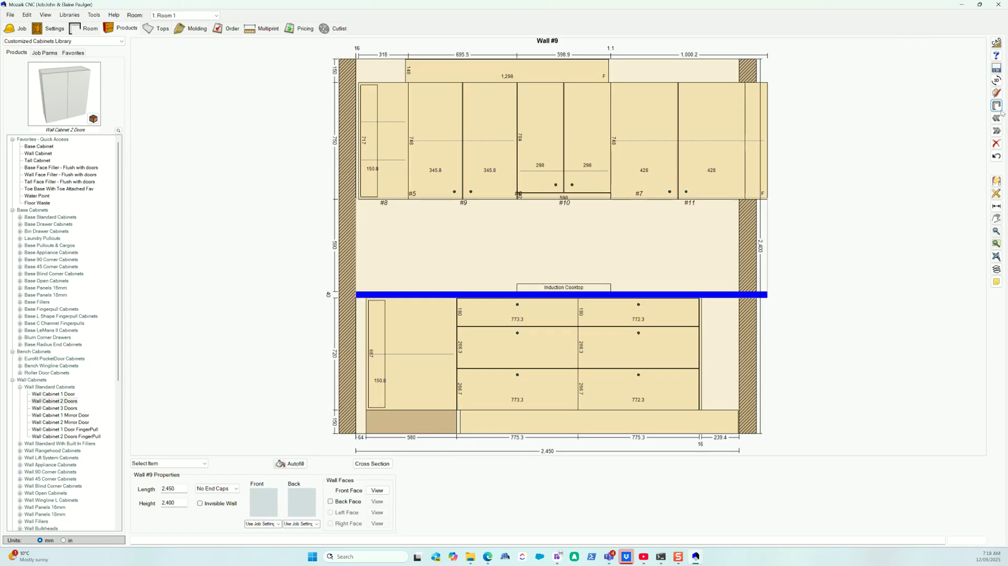
click(574, 79)
drag(608, 60, 850, 74)
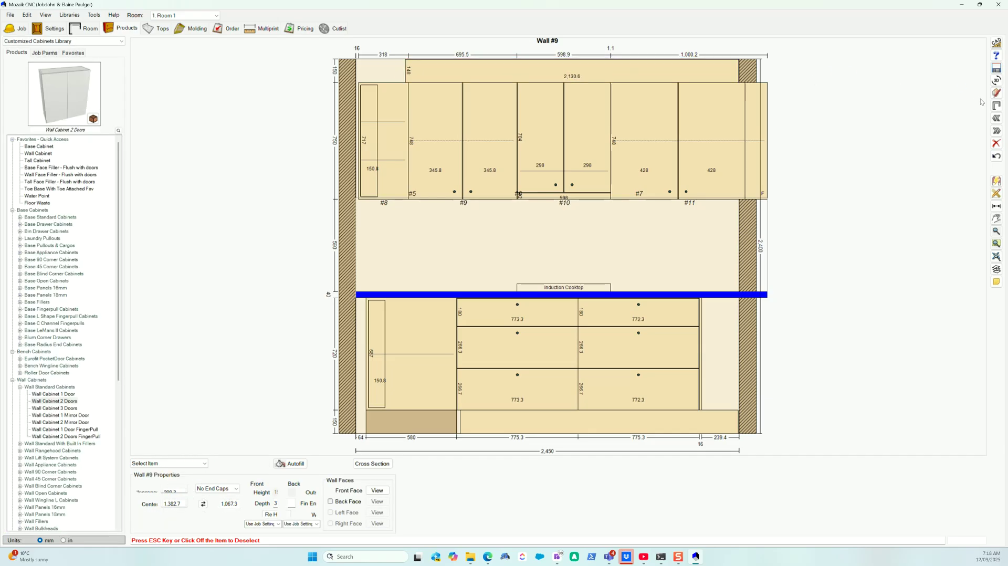
Check in the 3D room view how the stretched bulkhead reaches the tall cabinet's end panel
click(997, 80)
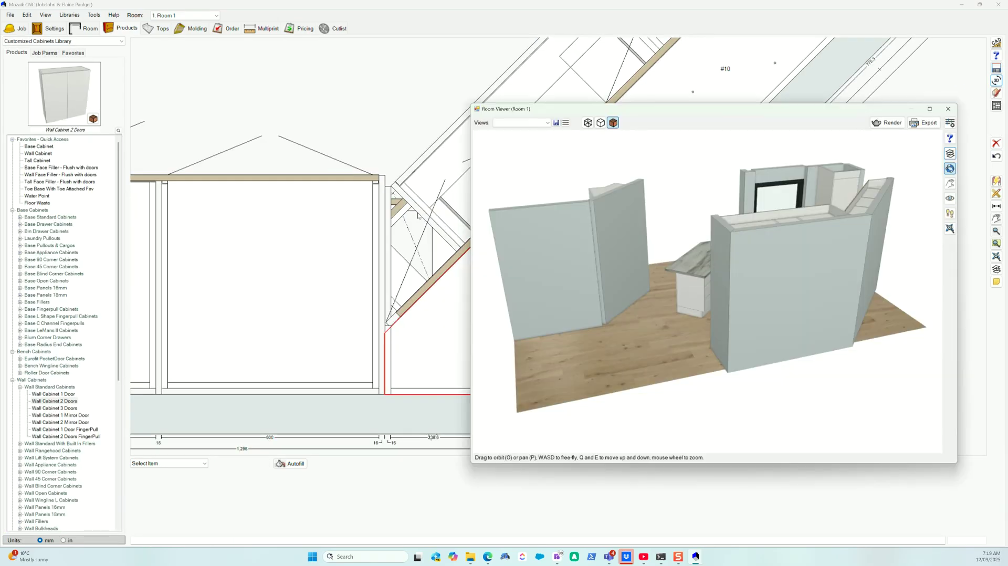
drag(572, 278, 679, 242)
scroll(607, 216, up, 6)
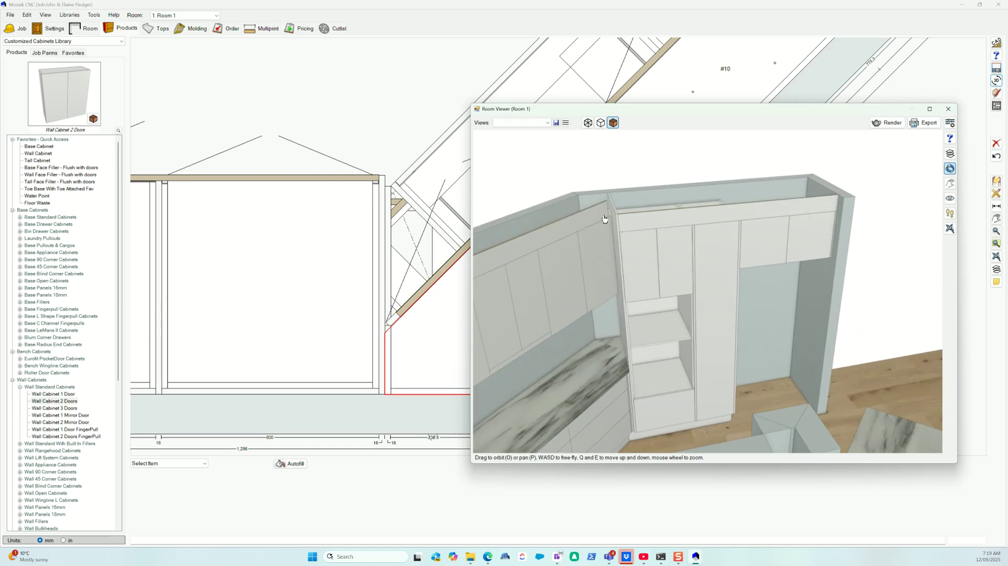
click(948, 108)
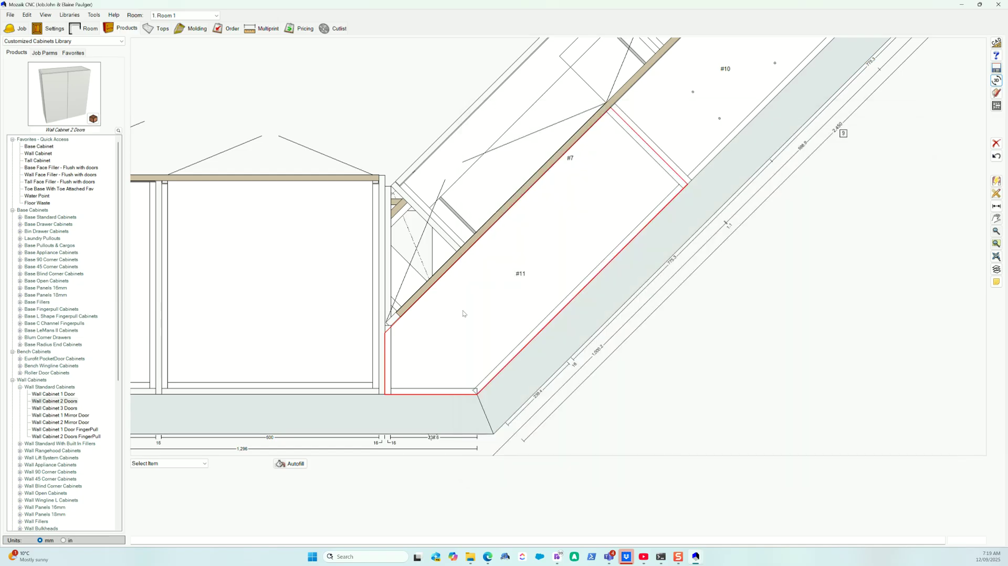
Set the wall #9 straight bulkhead to a width of 2184.6 mm and a right clearance of -50 mm
click(997, 107)
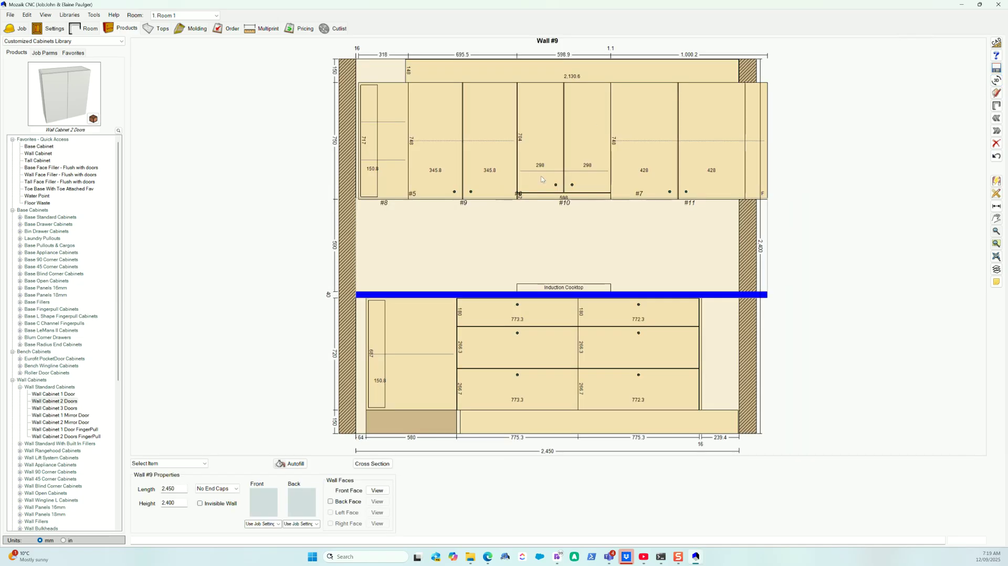
click(643, 70)
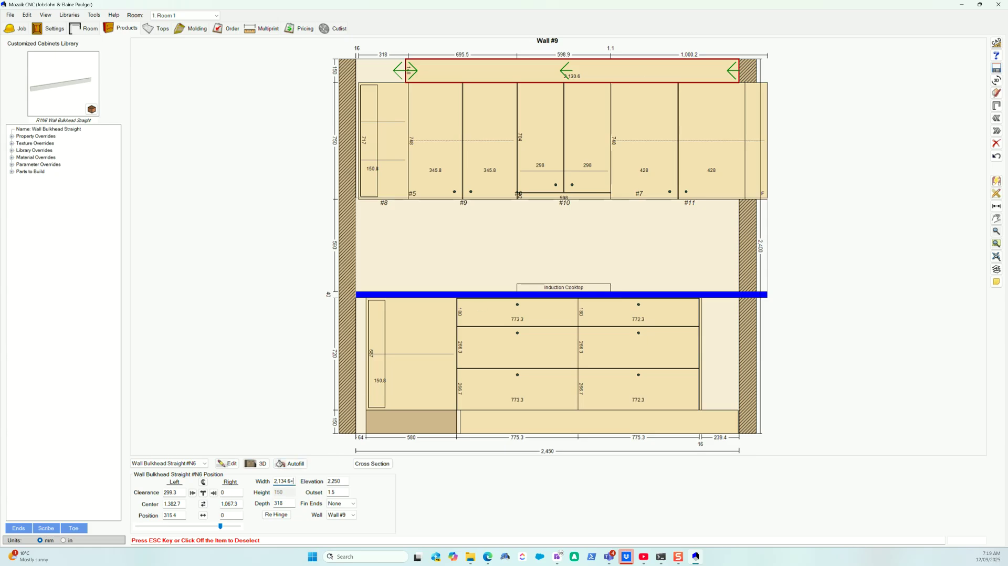
key(Return)
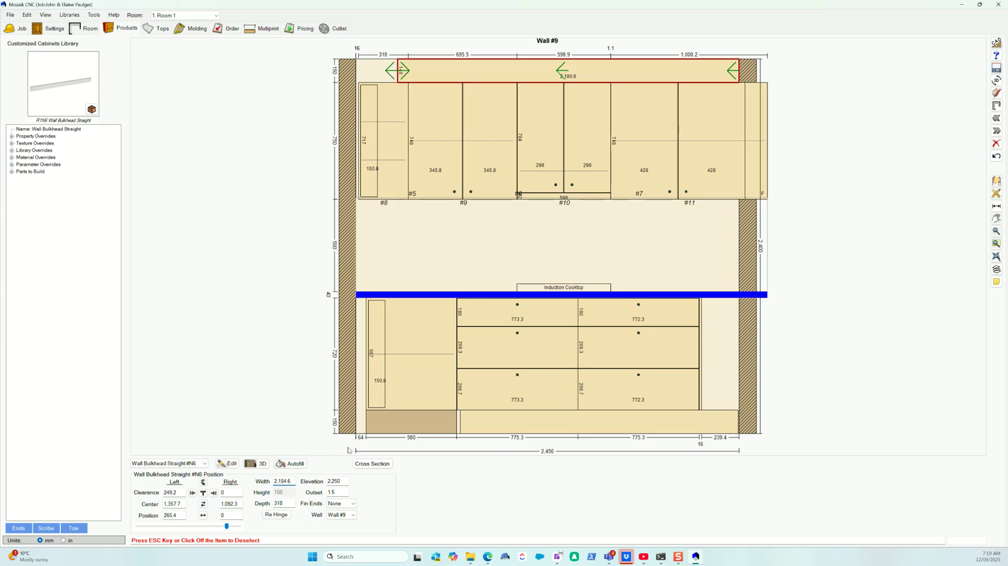
click(226, 491)
text(-50)
key(Return)
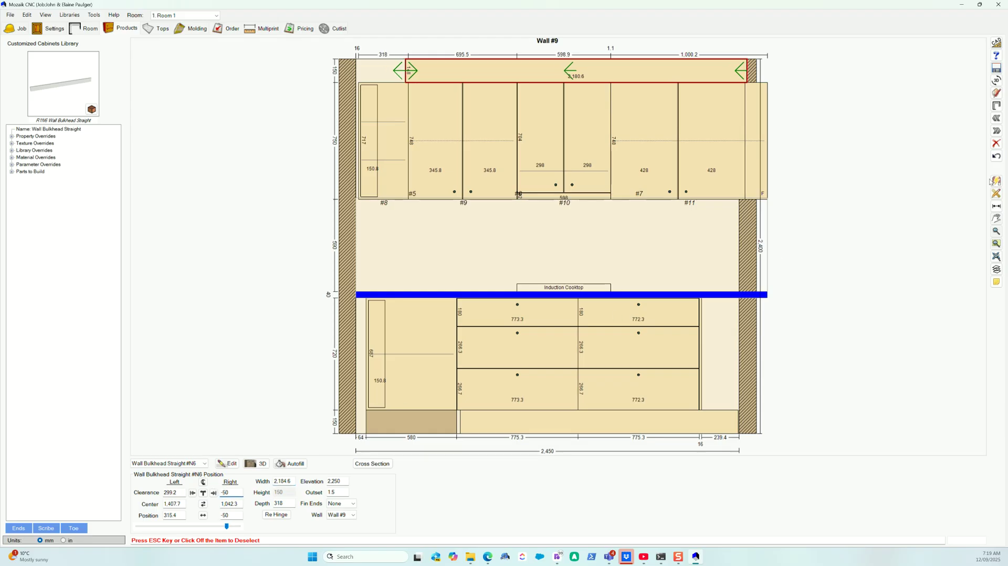
click(968, 153)
Check in the 3D room view where the widened bulkhead meets the tall cabinet's end panel
click(995, 80)
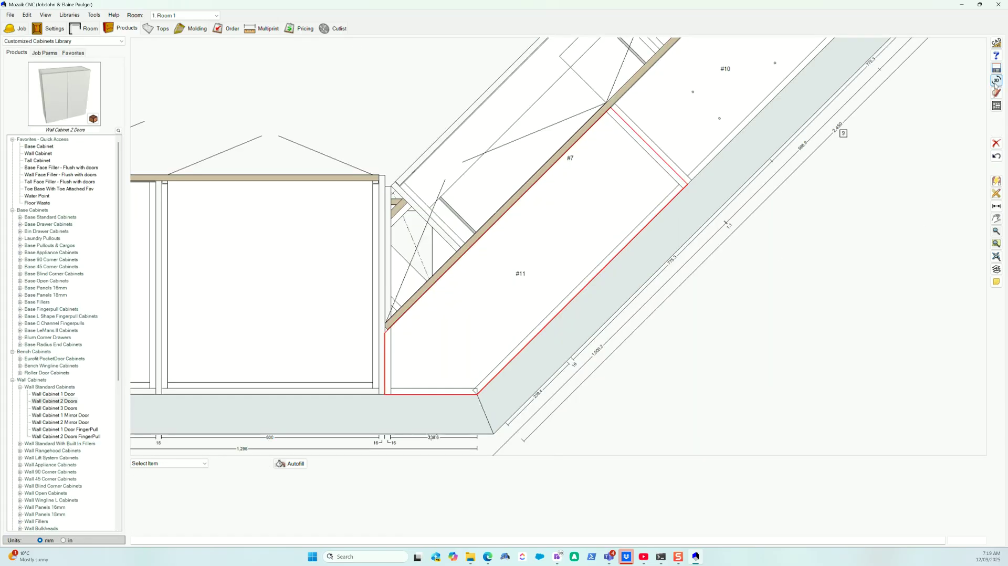
drag(732, 221, 675, 221)
scroll(589, 223, up, 5)
drag(589, 222, 665, 266)
drag(585, 203, 639, 248)
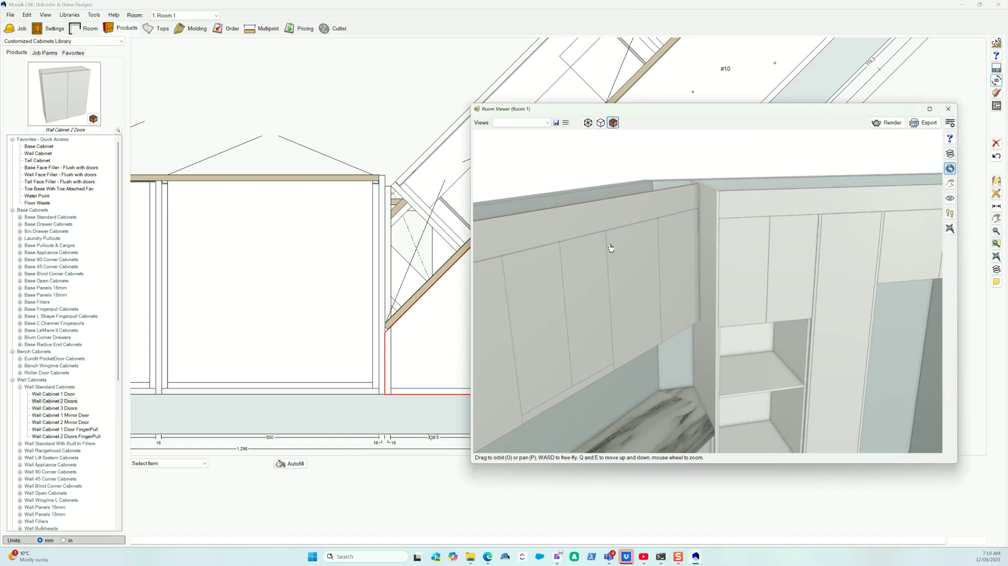
Review the wall cabinet run, corner cabinet and whole kitchen from several angles in the 3D room view
drag(754, 274, 733, 308)
drag(701, 260, 834, 293)
drag(699, 208, 709, 242)
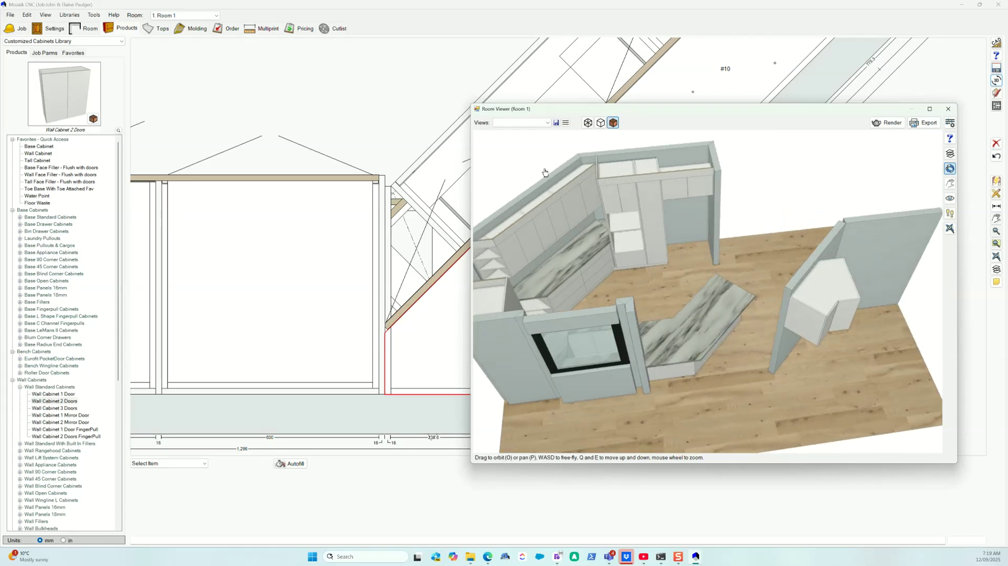
scroll(543, 163, up, 6)
drag(743, 237, 673, 207)
mouse_move(754, 235)
mouse_down()
mouse_move(873, 270)
mouse_move(756, 231)
mouse_up()
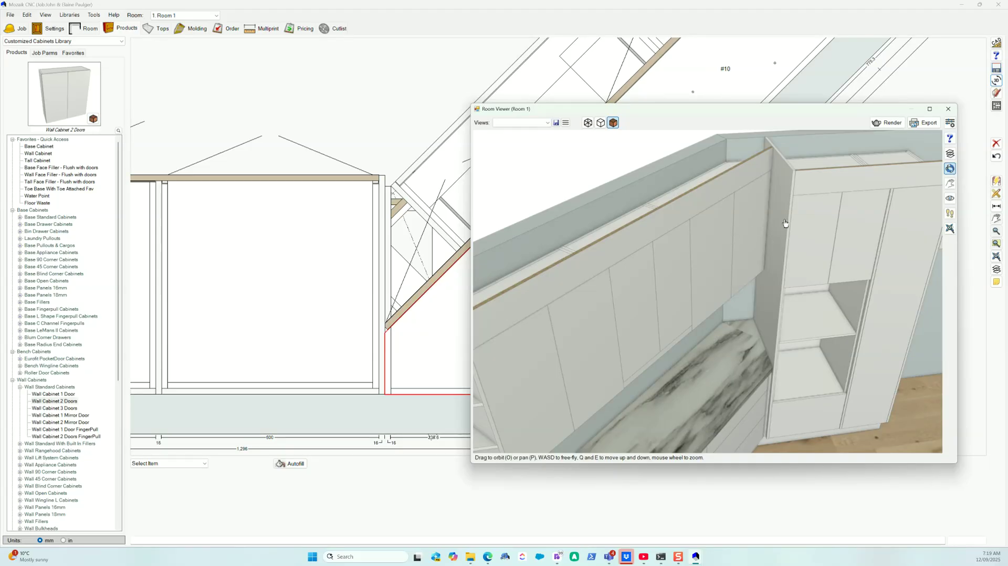
scroll(767, 226, down, 5)
drag(774, 292, 645, 314)
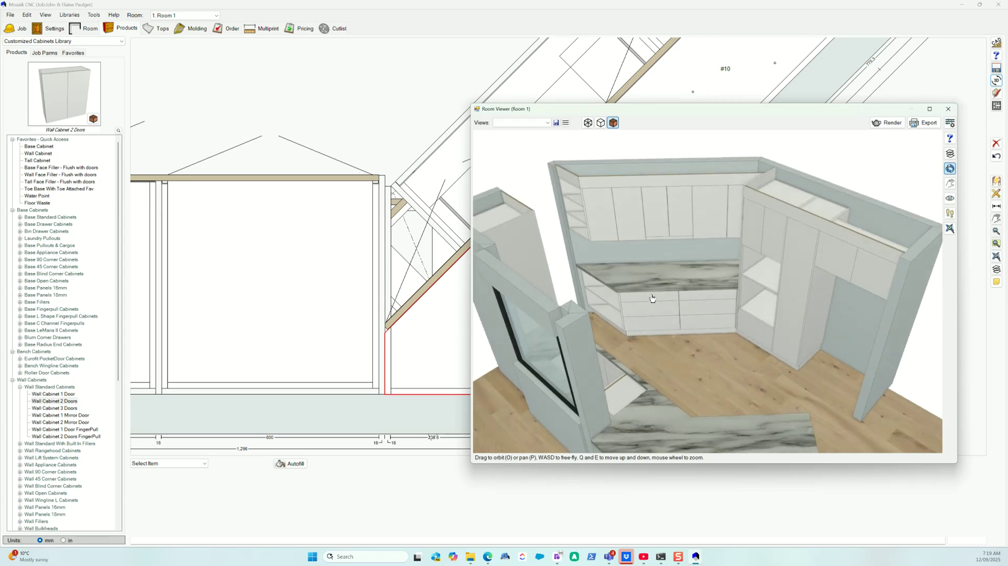